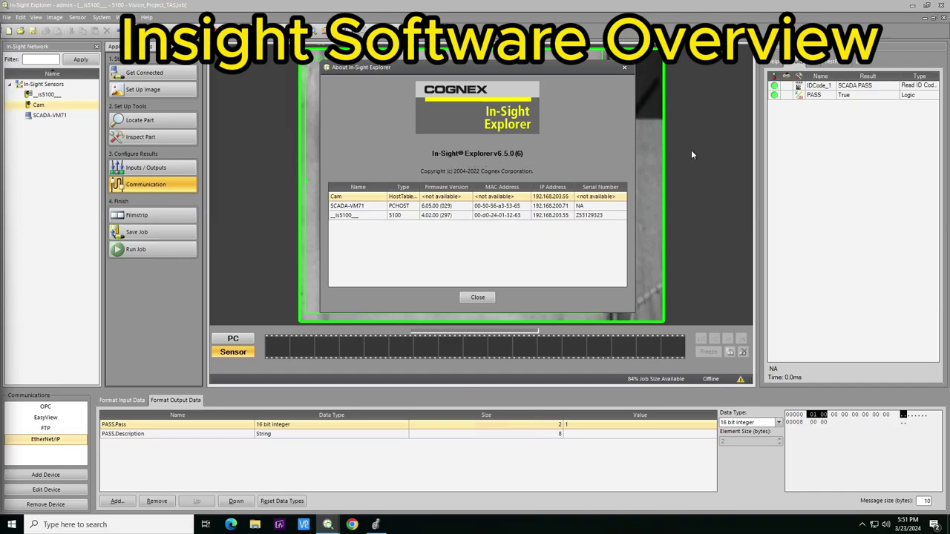
Step: Review the 5100 sensor's details in About In-Sight Explorer 6.5.0, then close it
{"action": "left_click", "coordinate": [333, 218]}
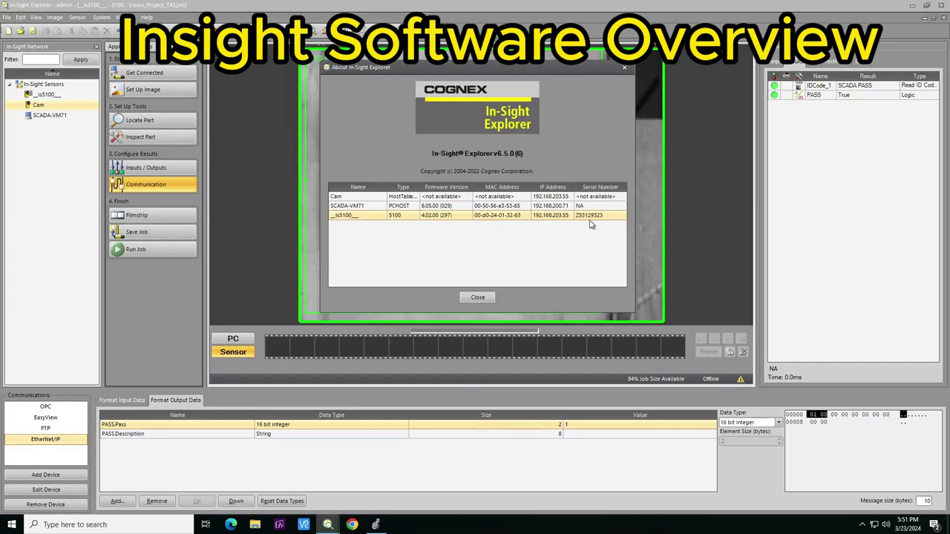
{"action": "left_click", "coordinate": [480, 297]}
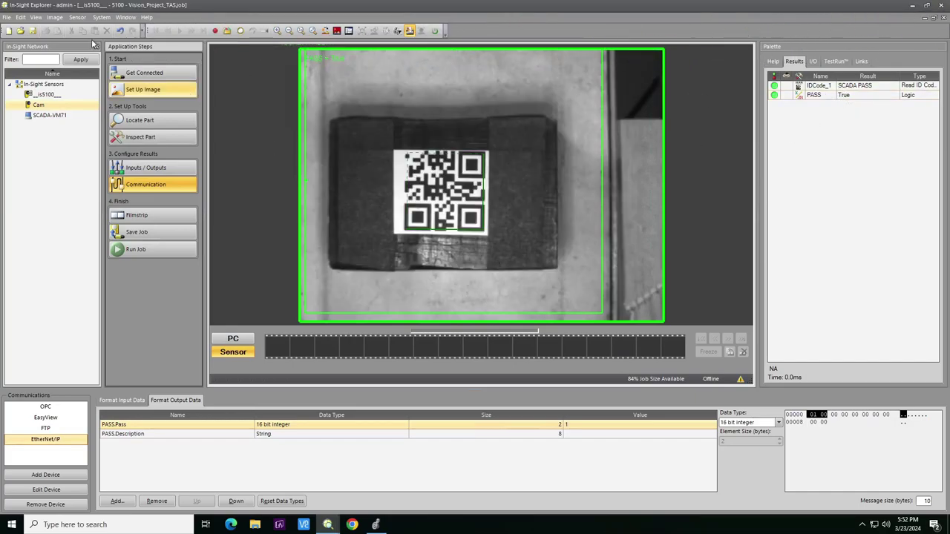
Step: Go to Get Connected and start a new empty job, confirming the current job's data is cleared
{"action": "left_click", "coordinate": [7, 17]}
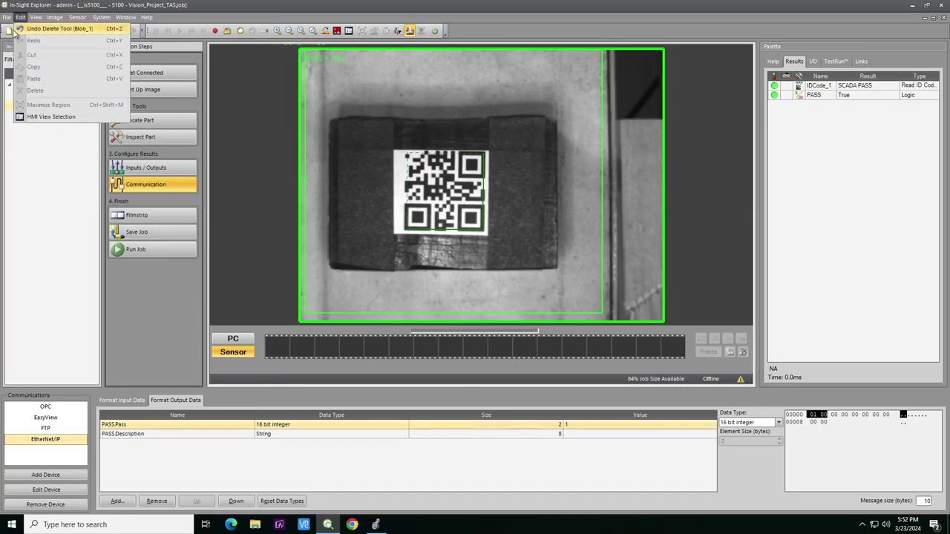
{"action": "left_click", "coordinate": [6, 17]}
{"action": "left_click", "coordinate": [7, 17]}
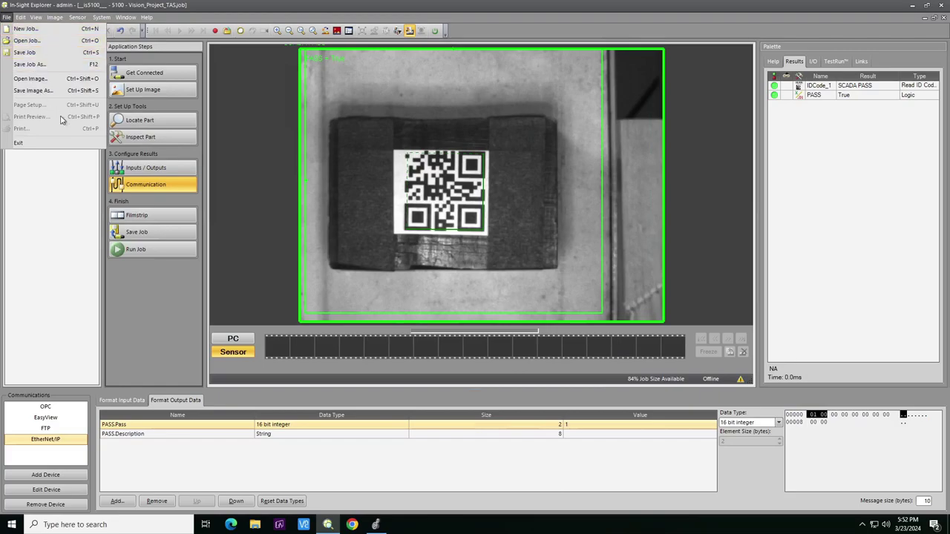
{"action": "left_click", "coordinate": [145, 73]}
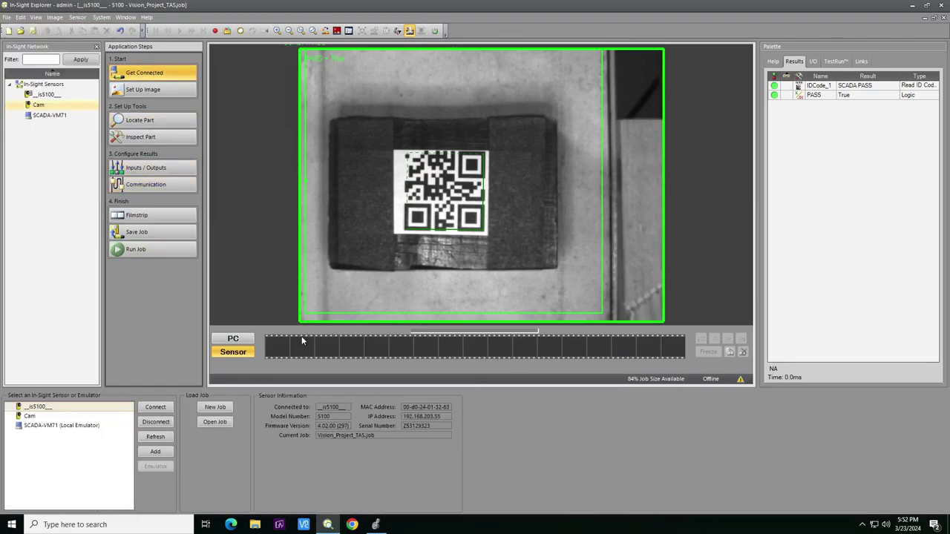
{"action": "left_click", "coordinate": [218, 408]}
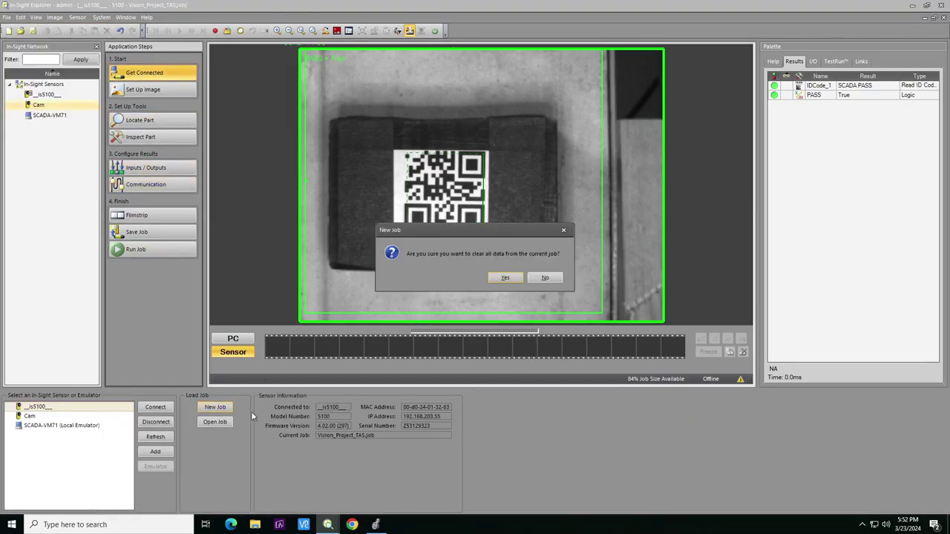
{"action": "left_click", "coordinate": [504, 277]}
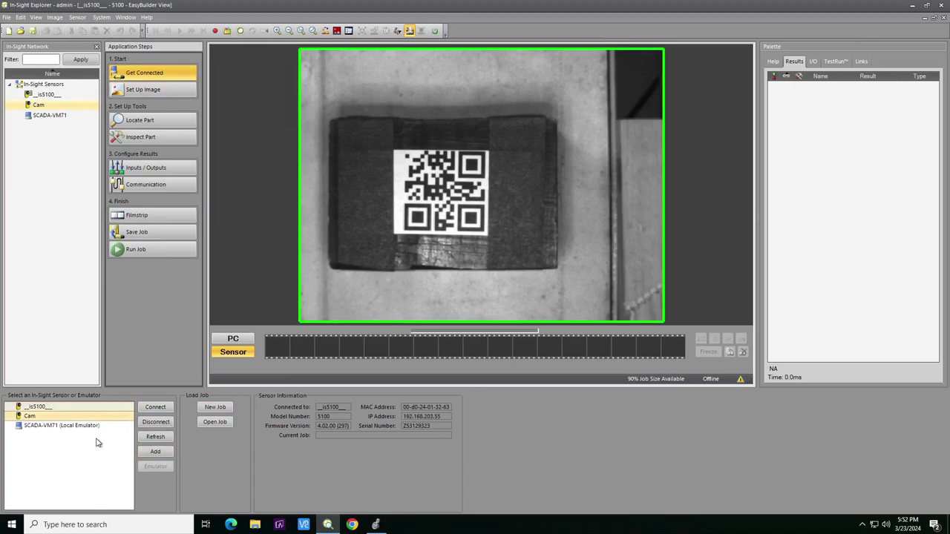
Step: Search for new sensors, dismiss the no-devices result, and connect to the is5100 sensor
{"action": "left_click", "coordinate": [162, 454]}
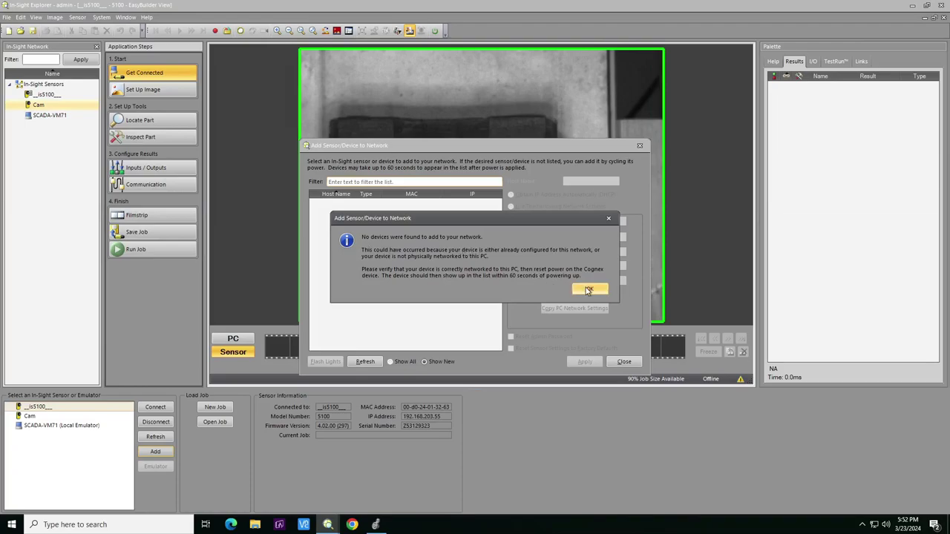
{"action": "left_click", "coordinate": [588, 290]}
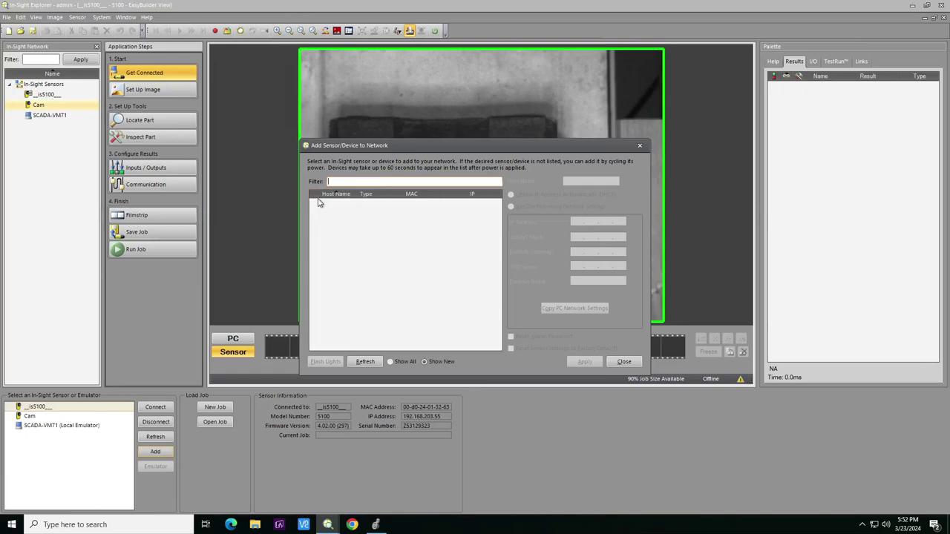
{"action": "left_click", "coordinate": [627, 362]}
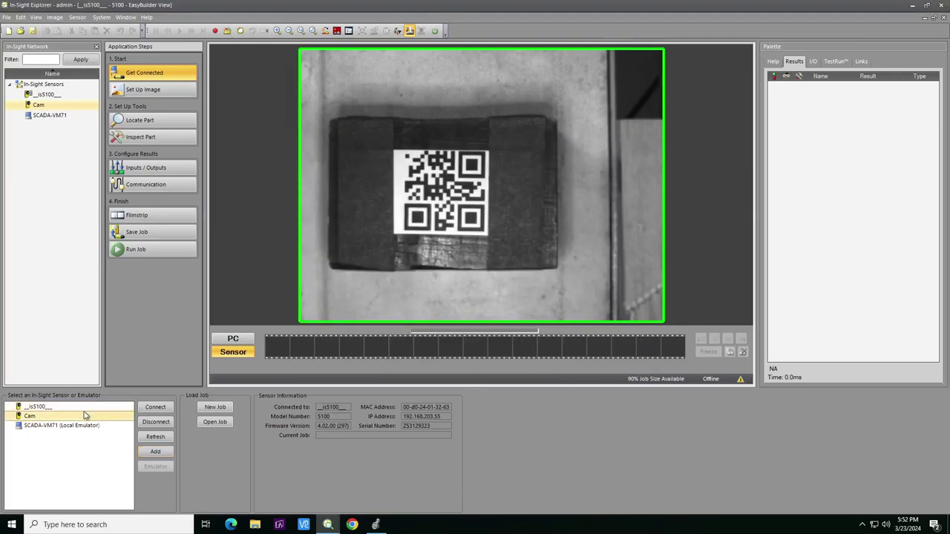
{"action": "left_click", "coordinate": [83, 406]}
{"action": "left_click", "coordinate": [141, 408]}
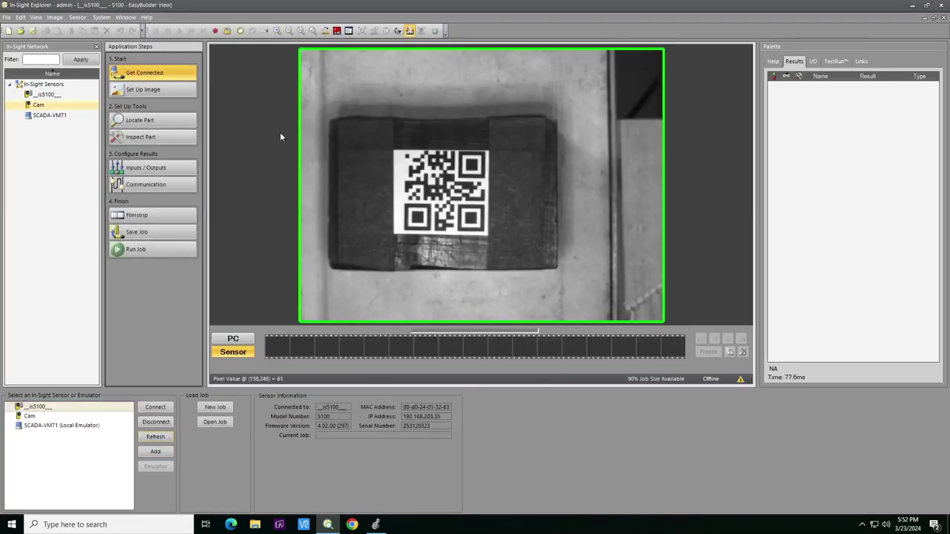
Step: Set the image trigger to Network under Set Up Image and briefly toggle Live Video
{"action": "left_click", "coordinate": [132, 90]}
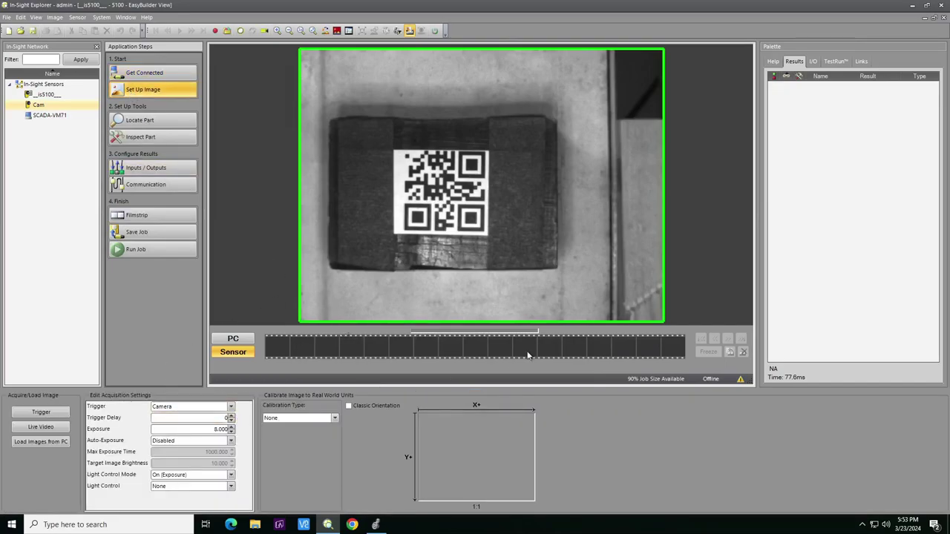
{"action": "left_click", "coordinate": [179, 407]}
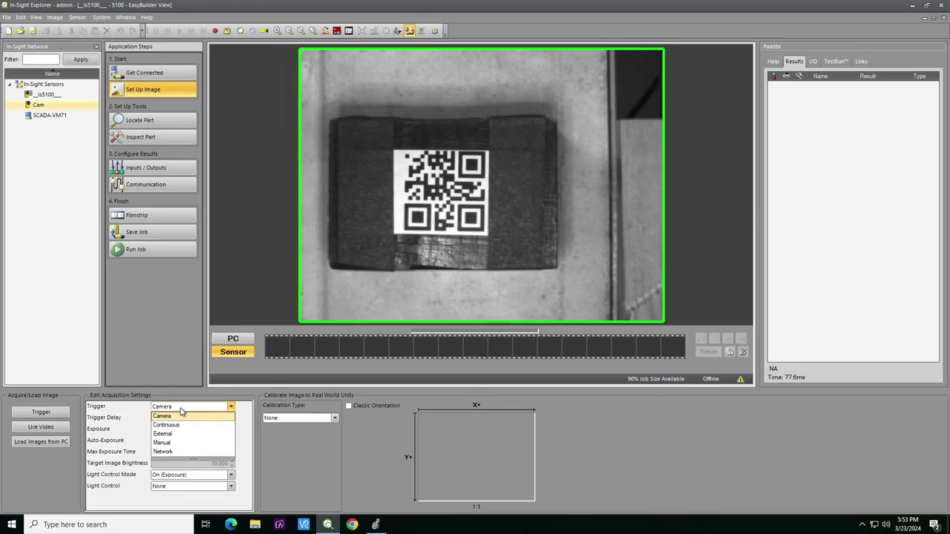
{"action": "left_click", "coordinate": [192, 454]}
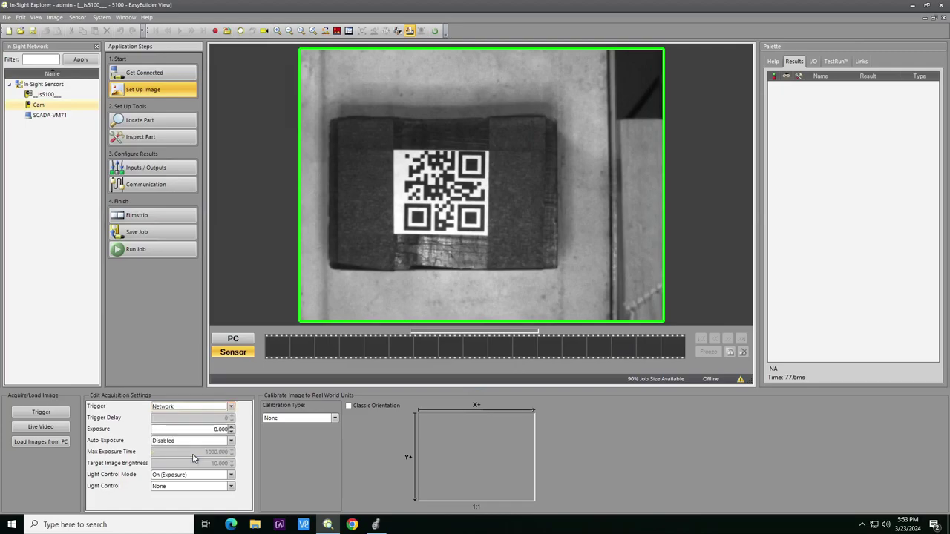
{"action": "left_click", "coordinate": [59, 428]}
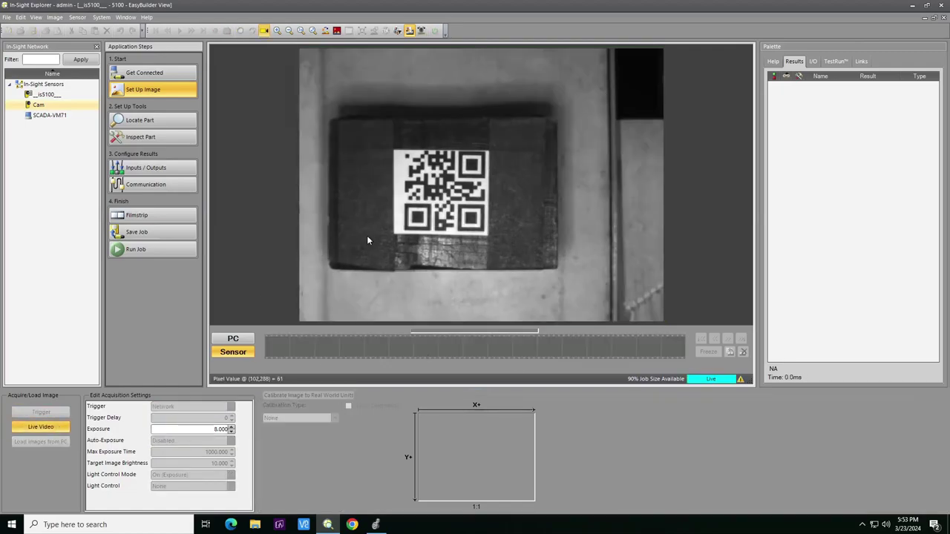
{"action": "left_click", "coordinate": [40, 432]}
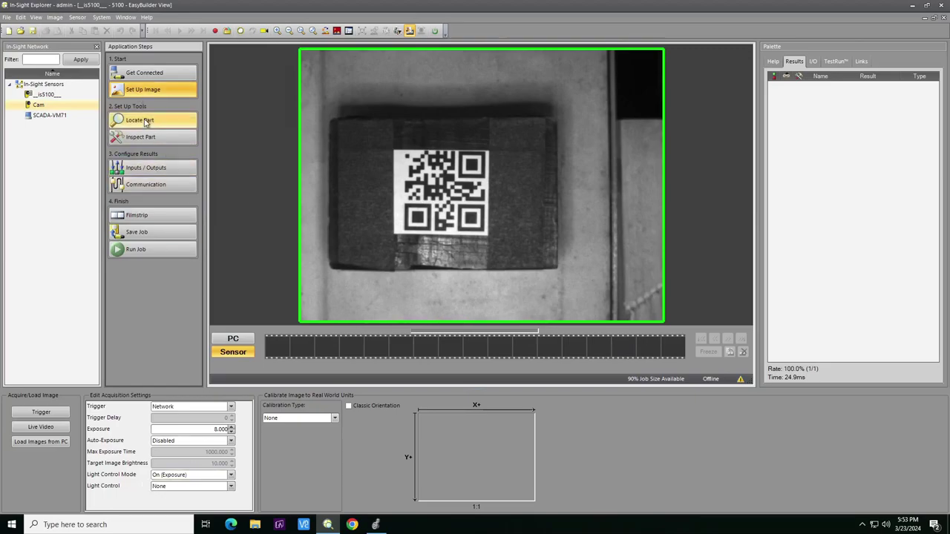
Step: Add two Edge locating tools: Edge_1 on the box's right edge, Edge_2 on its left edge
{"action": "left_click", "coordinate": [146, 121]}
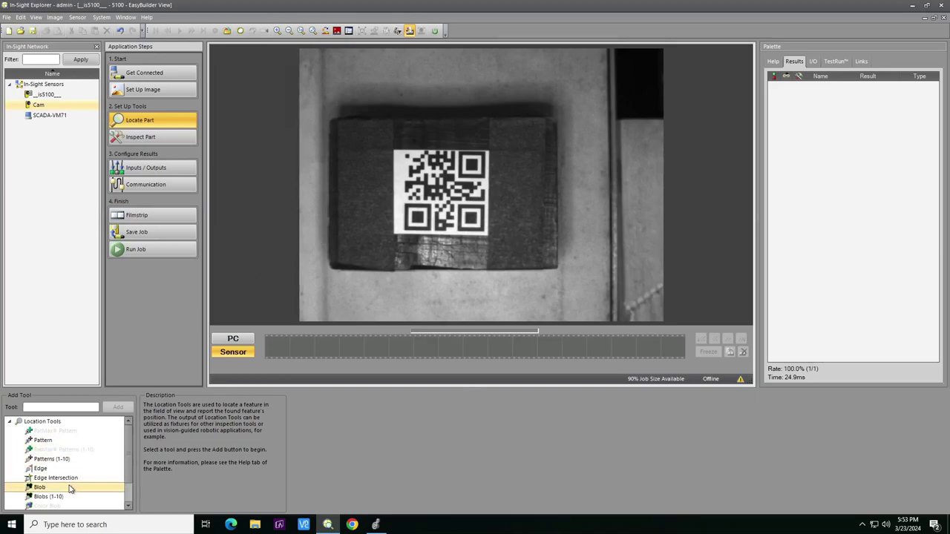
{"action": "left_click", "coordinate": [68, 444]}
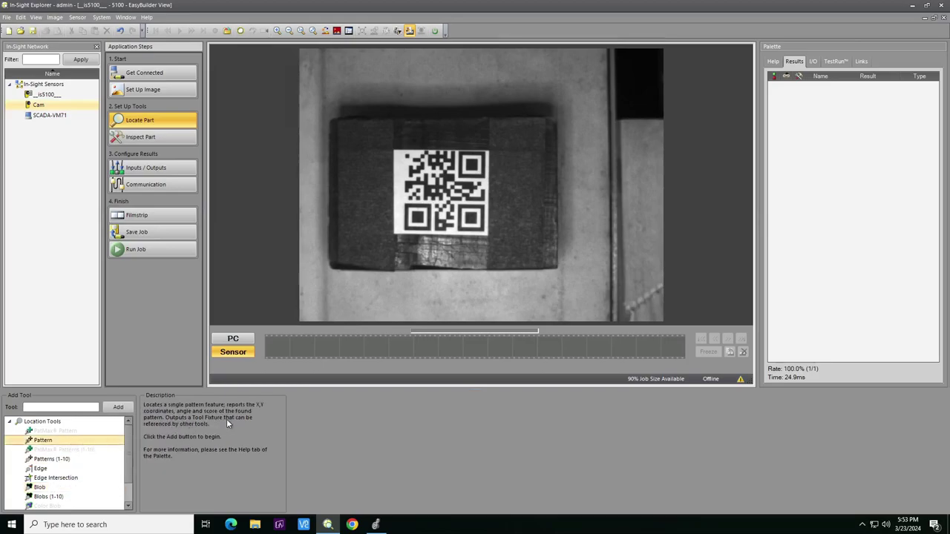
{"action": "left_click", "coordinate": [79, 469]}
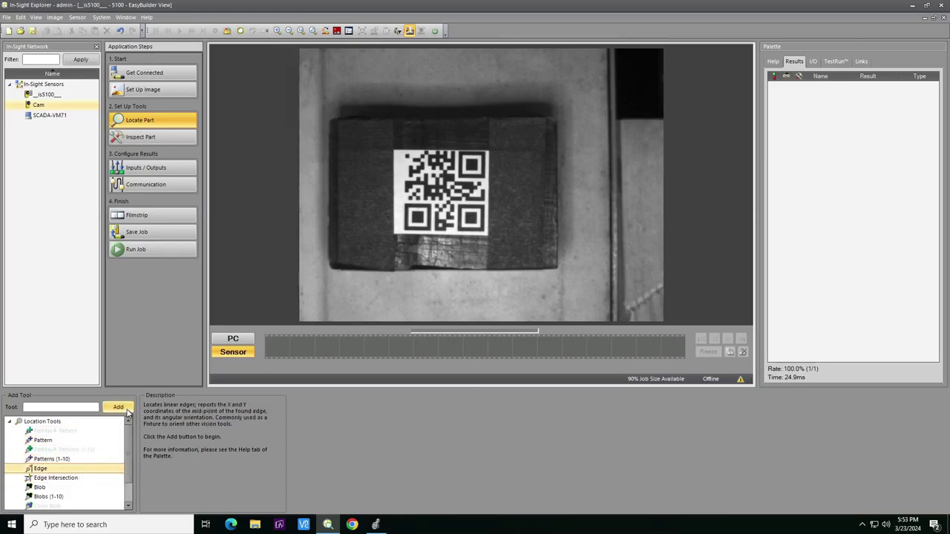
{"action": "left_click", "coordinate": [124, 410]}
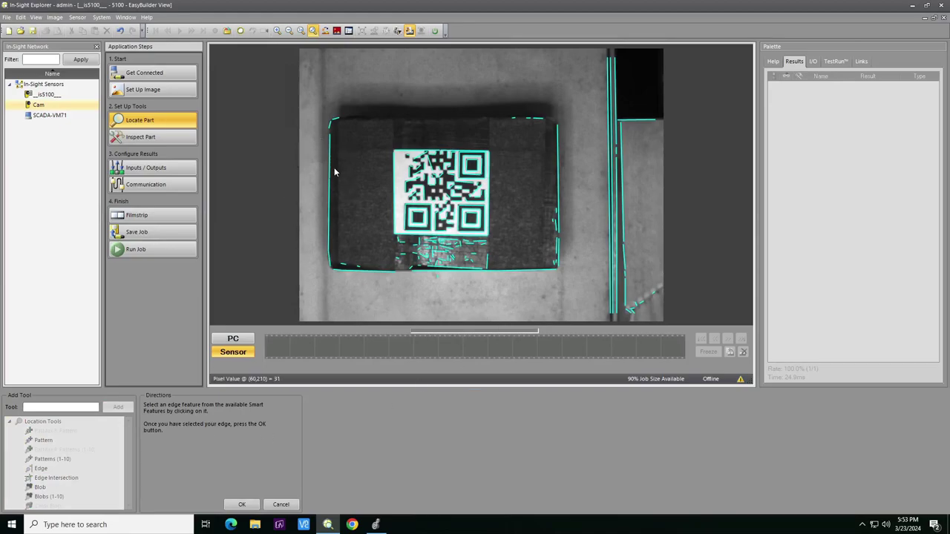
{"action": "left_click", "coordinate": [330, 172]}
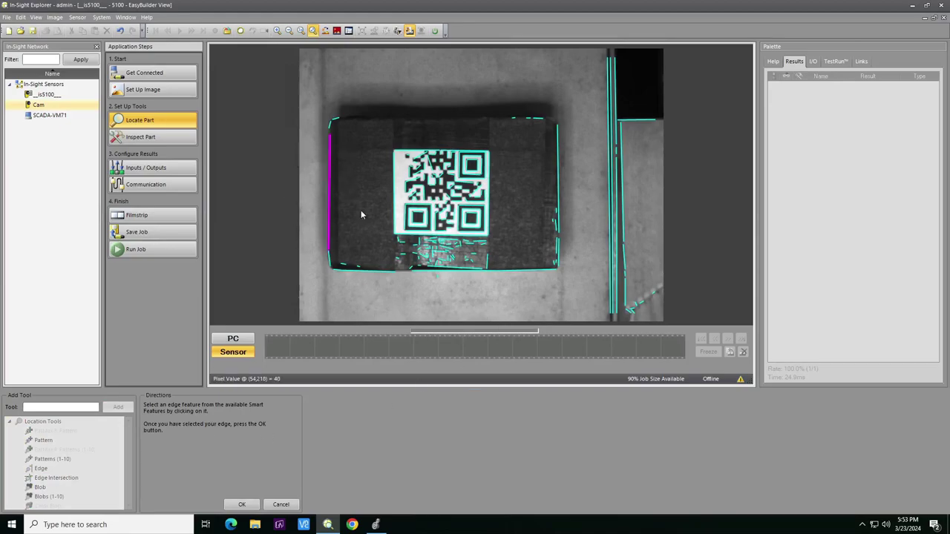
{"action": "left_click", "coordinate": [557, 159]}
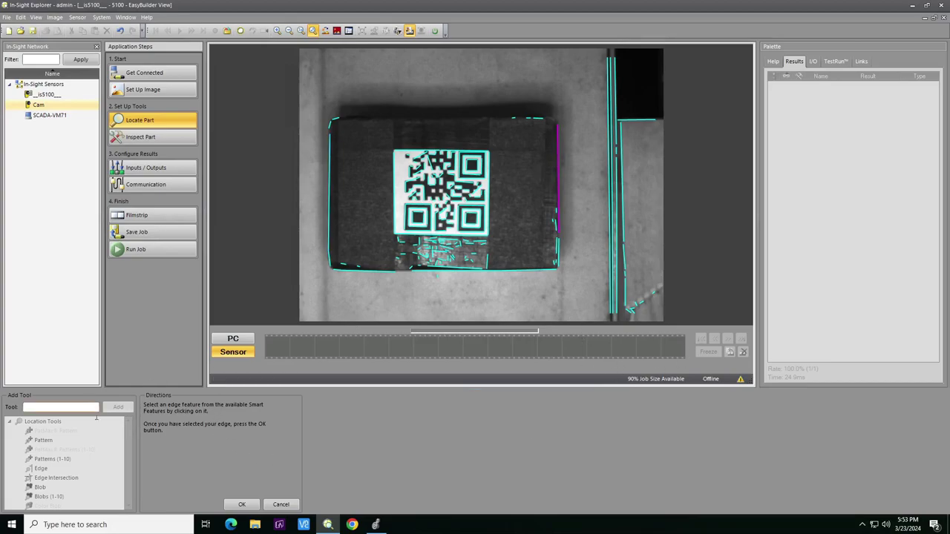
{"action": "left_click", "coordinate": [245, 505]}
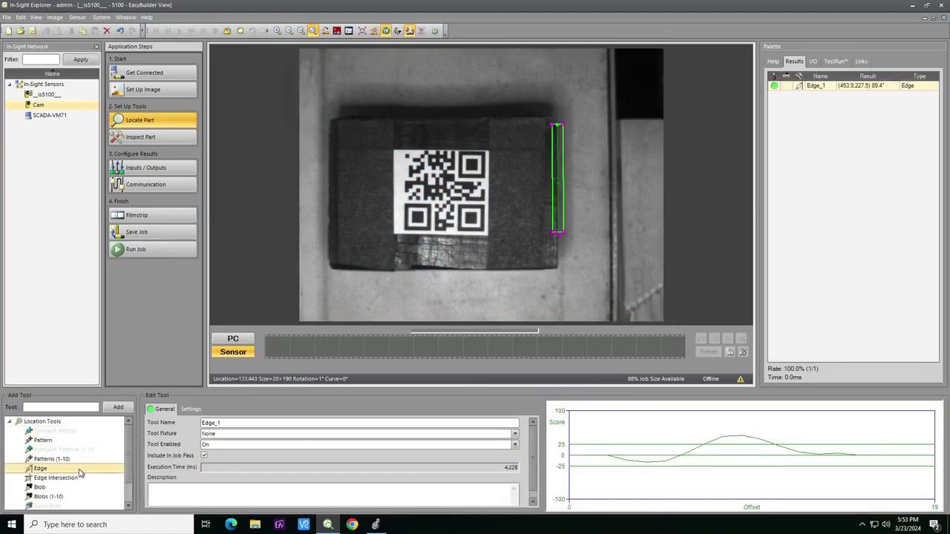
{"action": "left_click", "coordinate": [117, 409]}
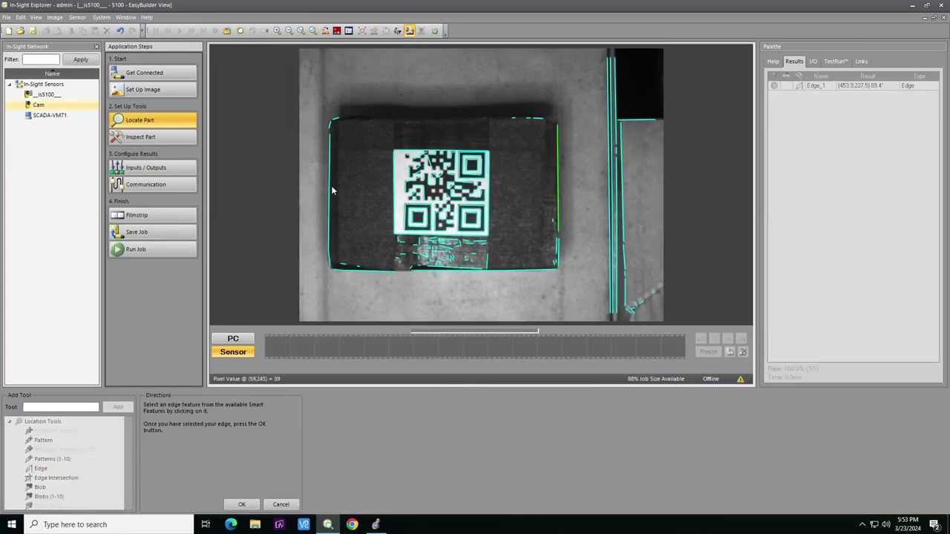
{"action": "left_click", "coordinate": [330, 189]}
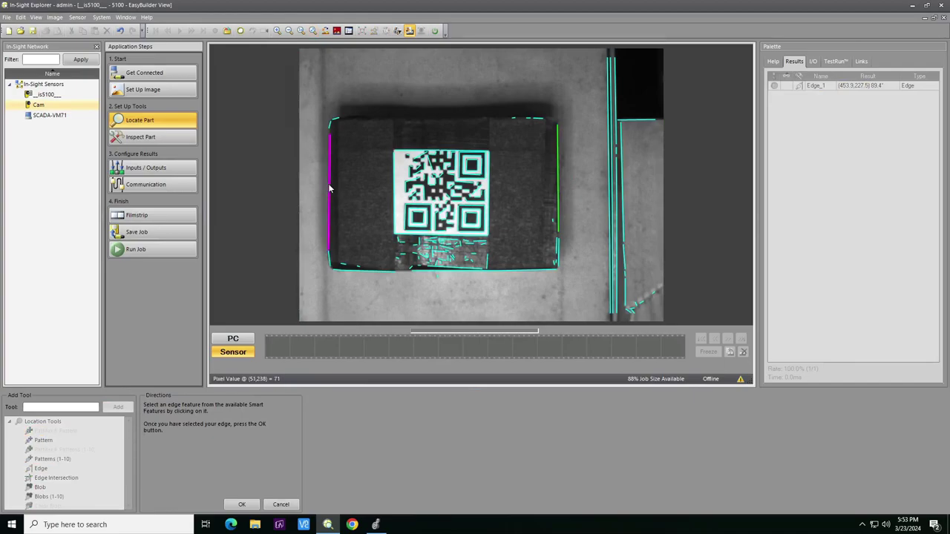
{"action": "left_click", "coordinate": [251, 502]}
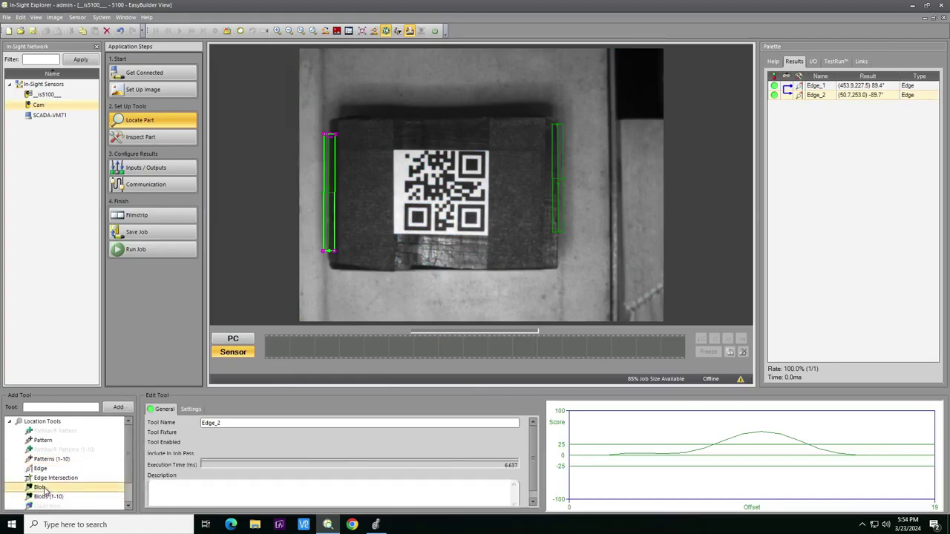
Step: Add a Blob_1 locating tool with its region enlarged over the whole box
{"action": "left_click", "coordinate": [40, 488]}
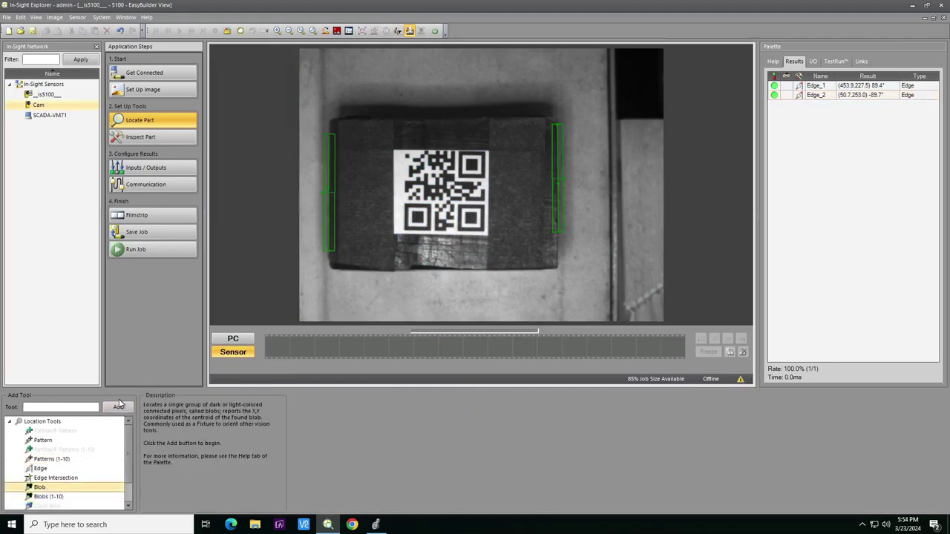
{"action": "left_click", "coordinate": [118, 406]}
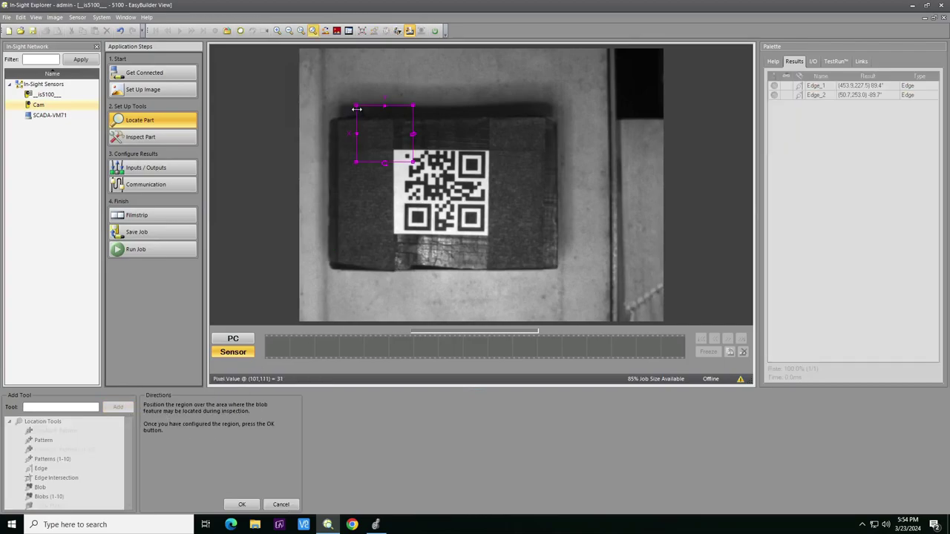
{"action": "left_click_drag", "start_coordinate": [357, 109], "coordinate": [312, 58]}
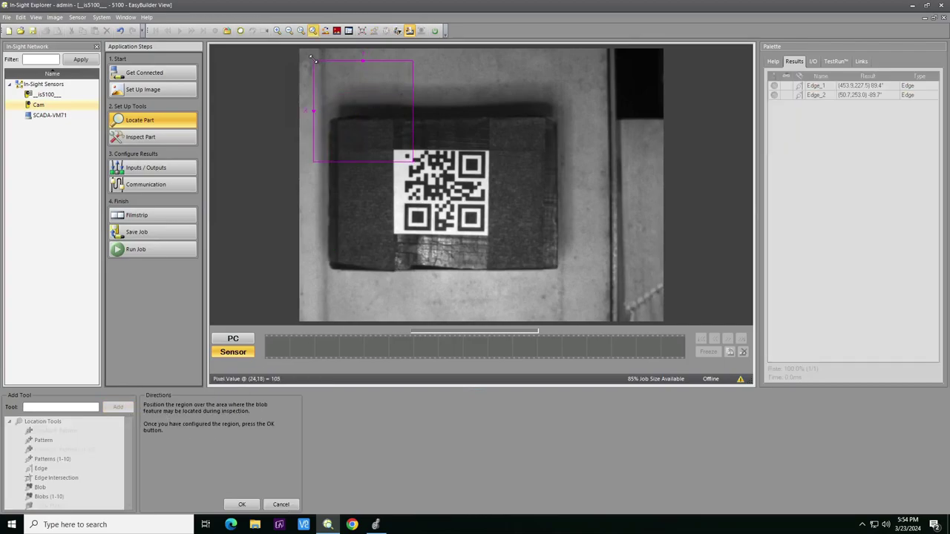
{"action": "left_click_drag", "start_coordinate": [412, 161], "coordinate": [590, 303]}
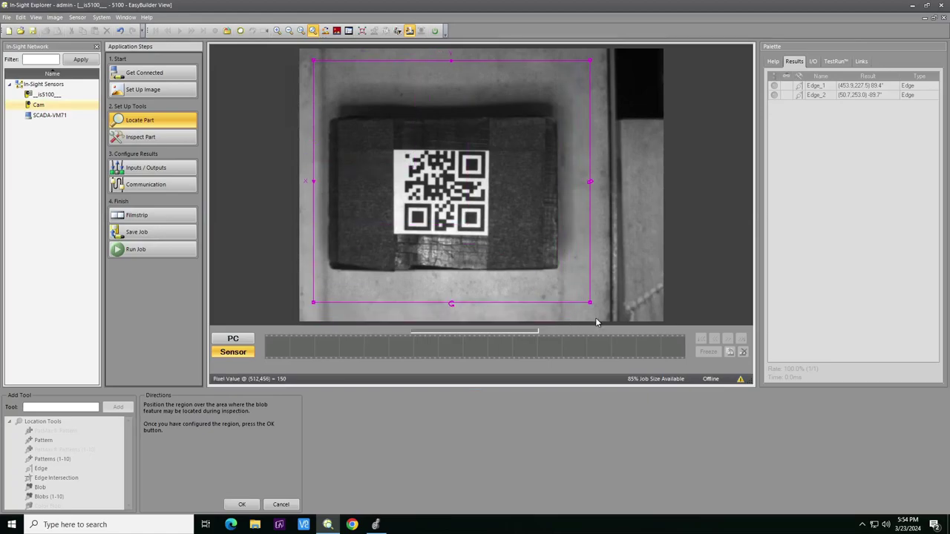
{"action": "left_click", "coordinate": [243, 505]}
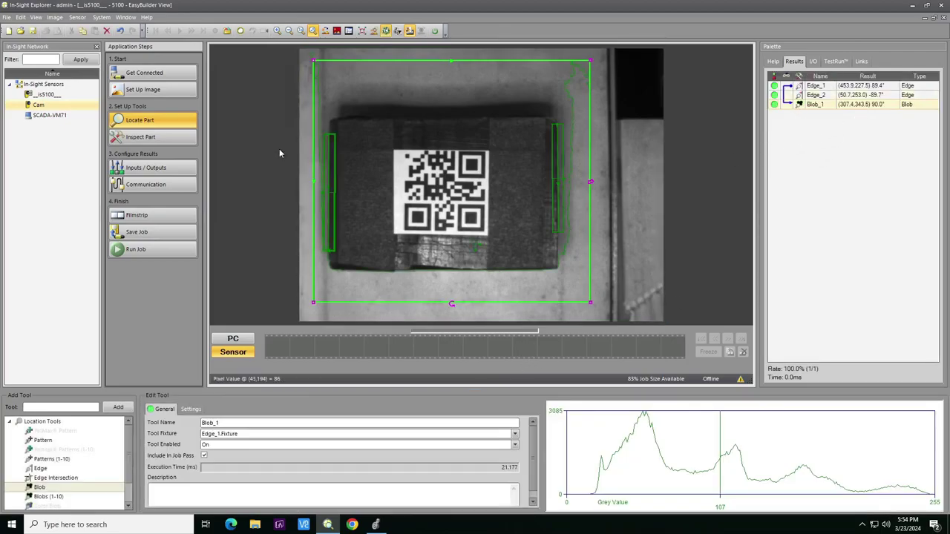
Step: Check the Circle tool description, then move on to the Inspect Part step
{"action": "scroll", "coordinate": [65, 467], "scroll_direction": "down", "scroll_amount": 1}
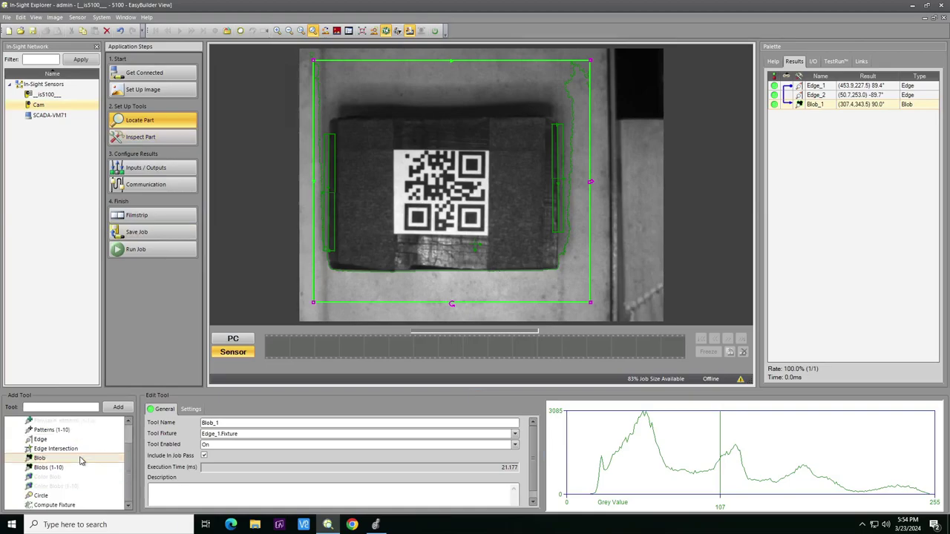
{"action": "left_click", "coordinate": [79, 500]}
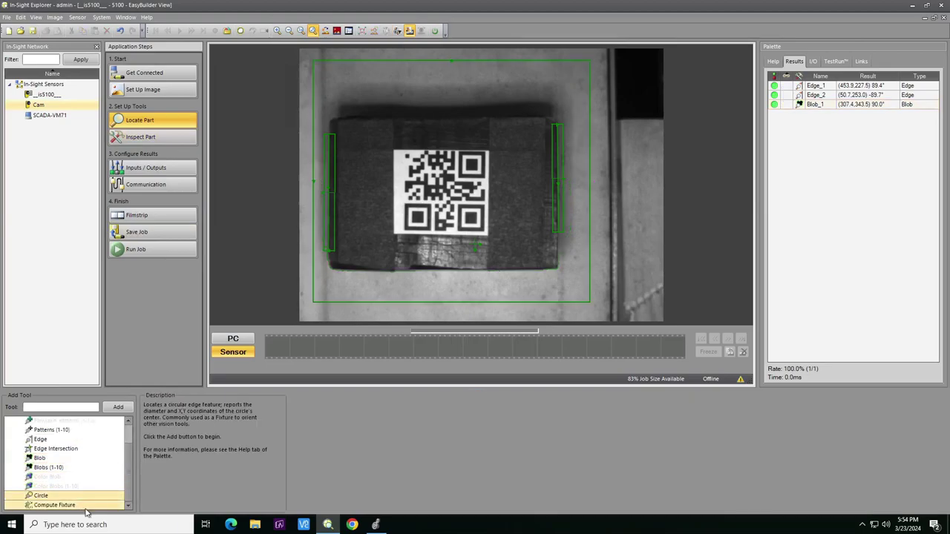
{"action": "left_click", "coordinate": [186, 138]}
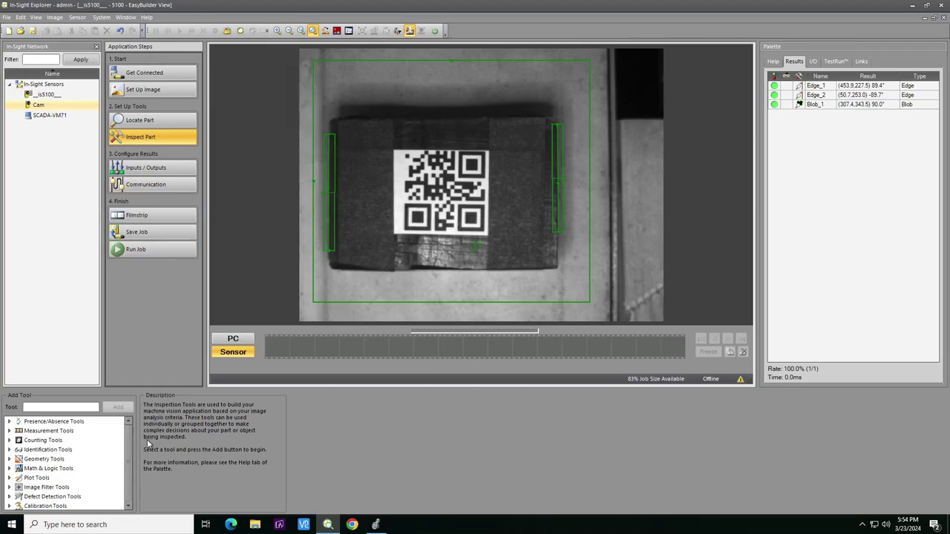
Step: Add a Blob_2 presence/absence tool whose region is stretched over the whole box
{"action": "left_click", "coordinate": [59, 422]}
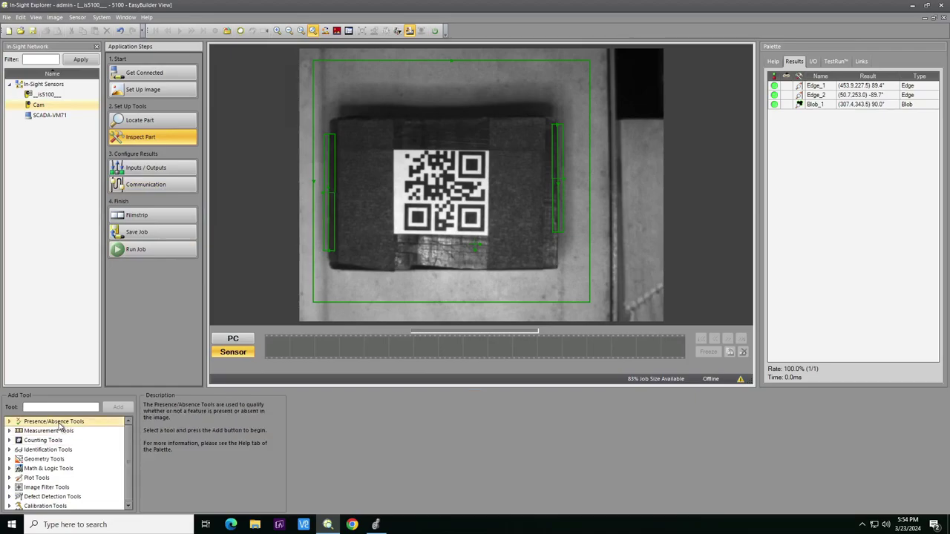
{"action": "left_click", "coordinate": [9, 422]}
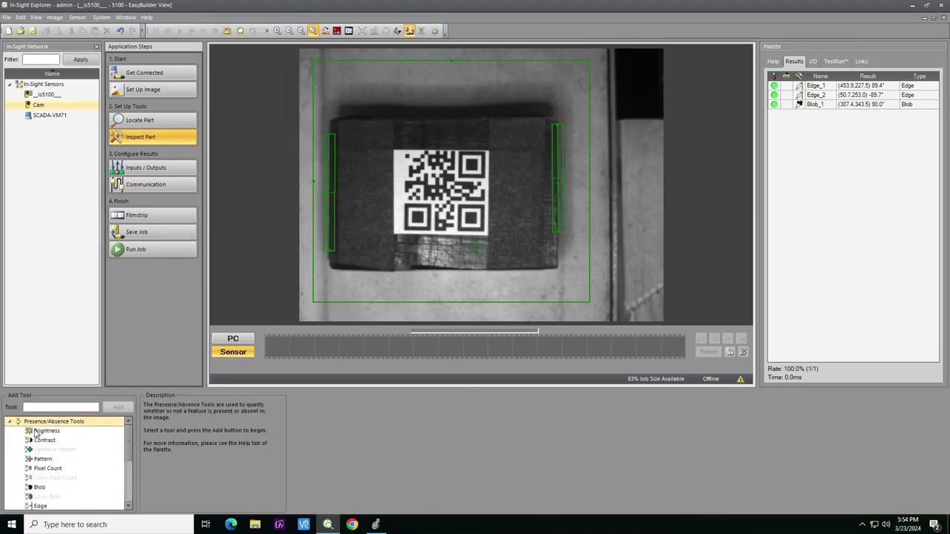
{"action": "scroll", "coordinate": [81, 467], "scroll_direction": "down", "scroll_amount": 1}
{"action": "left_click", "coordinate": [75, 462]}
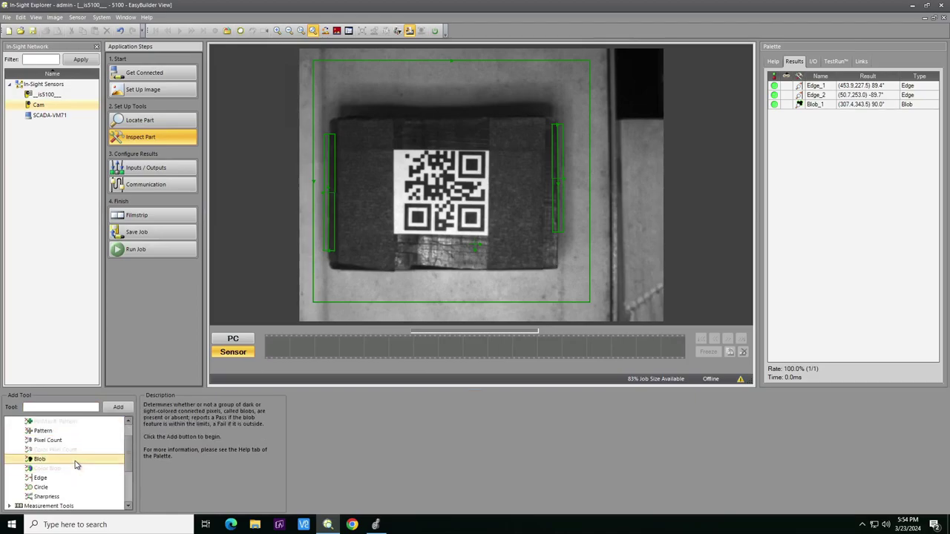
{"action": "left_click", "coordinate": [118, 407]}
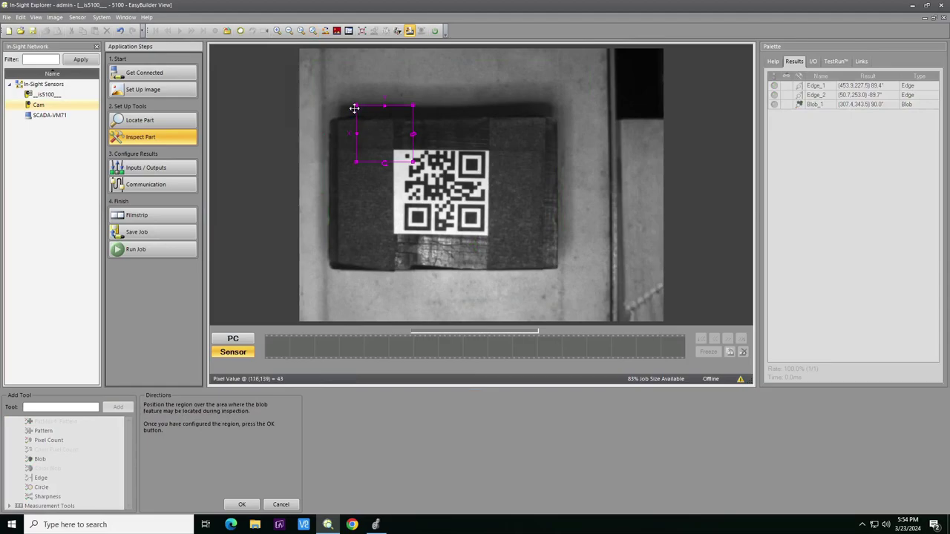
{"action": "left_click_drag", "start_coordinate": [354, 103], "coordinate": [312, 83]}
{"action": "left_click_drag", "start_coordinate": [413, 162], "coordinate": [593, 304]}
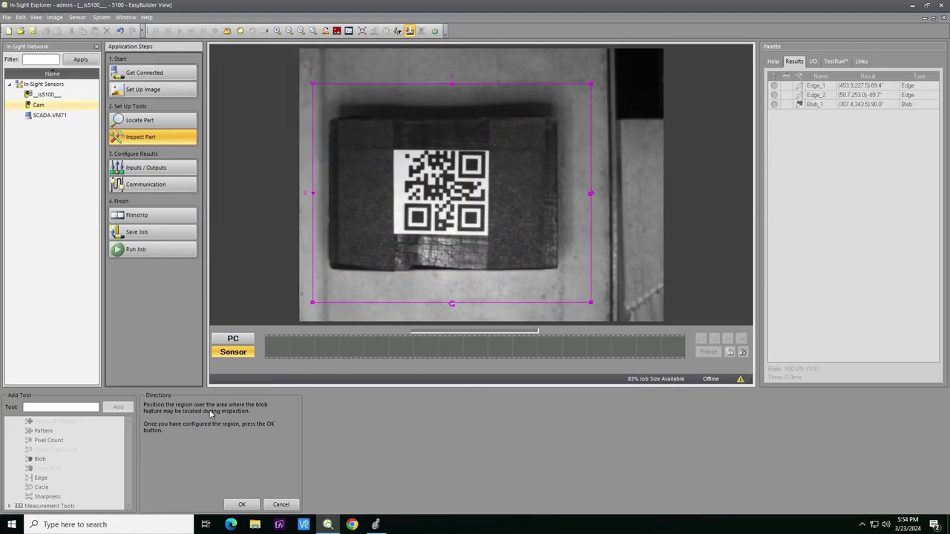
{"action": "left_click", "coordinate": [257, 506]}
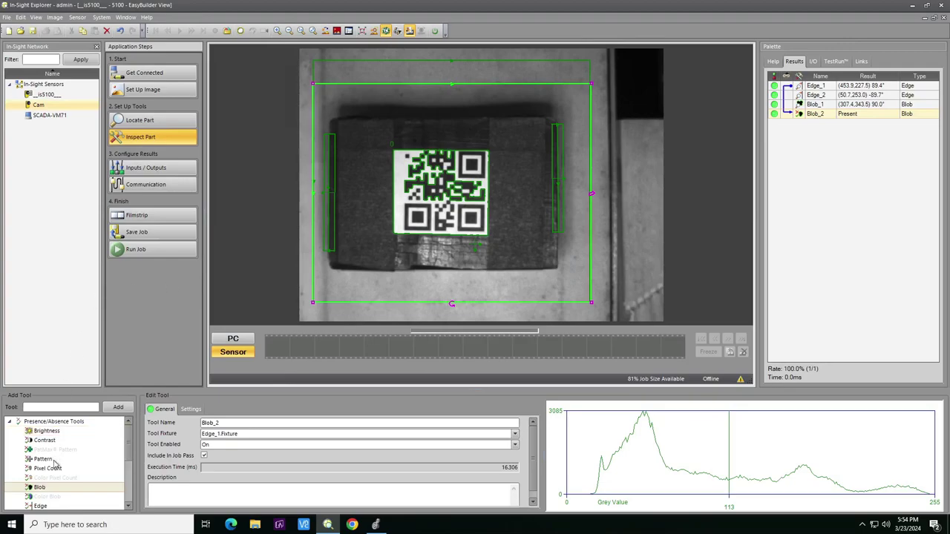
Step: Expand Measurement Tools and select the Distance tool
{"action": "scroll", "coordinate": [55, 469], "scroll_direction": "down", "scroll_amount": 2}
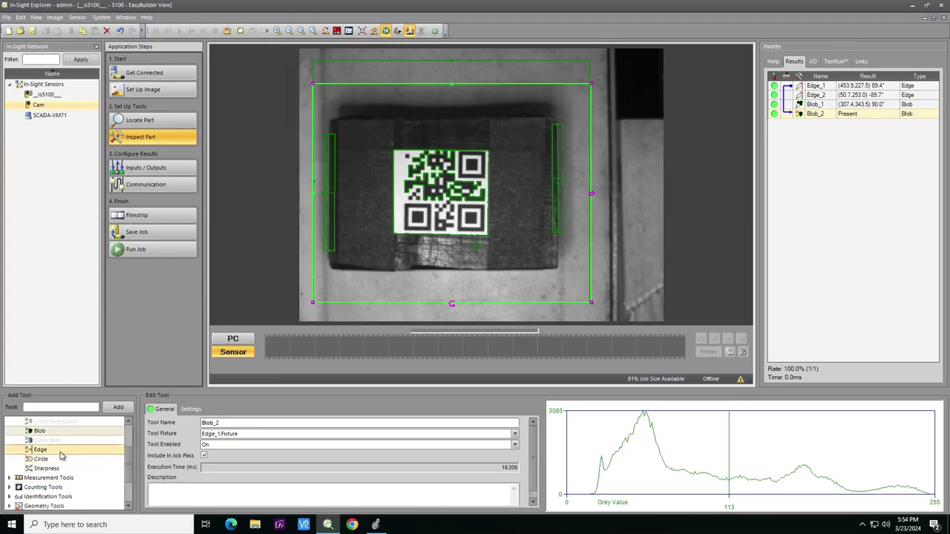
{"action": "left_click", "coordinate": [9, 477]}
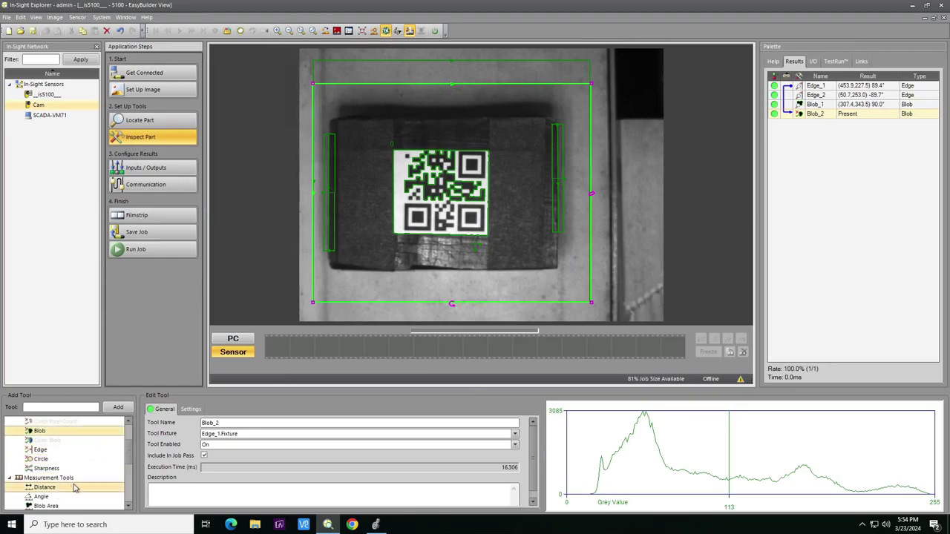
{"action": "scroll", "coordinate": [78, 482], "scroll_direction": "down", "scroll_amount": 2}
{"action": "left_click", "coordinate": [44, 431]}
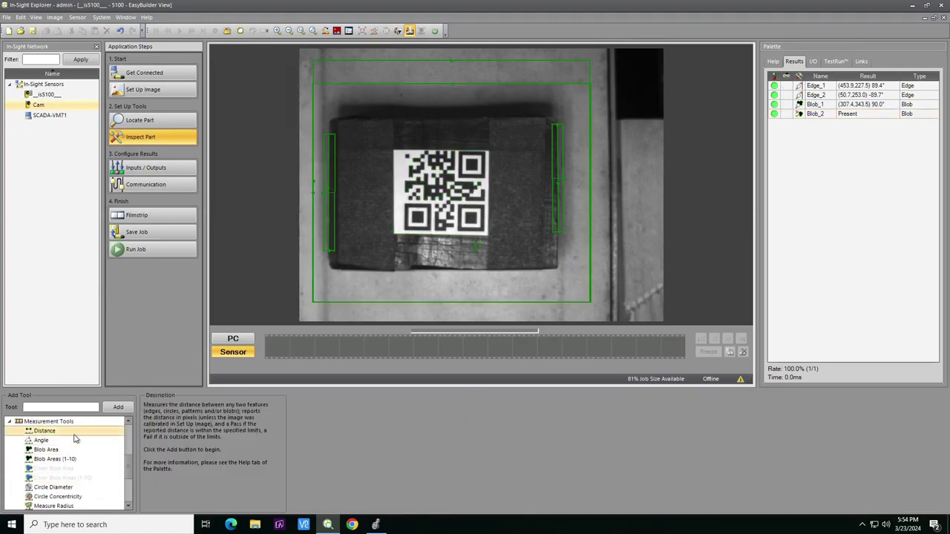
Step: Add Distance_1 between the box's left and right edges, reading 404.023 pixels
{"action": "left_click", "coordinate": [123, 408]}
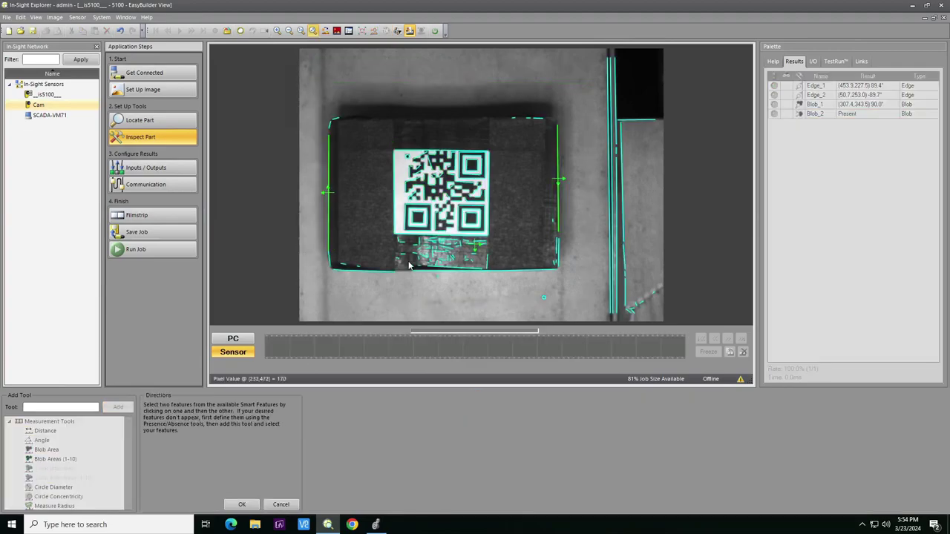
{"action": "left_click", "coordinate": [330, 178]}
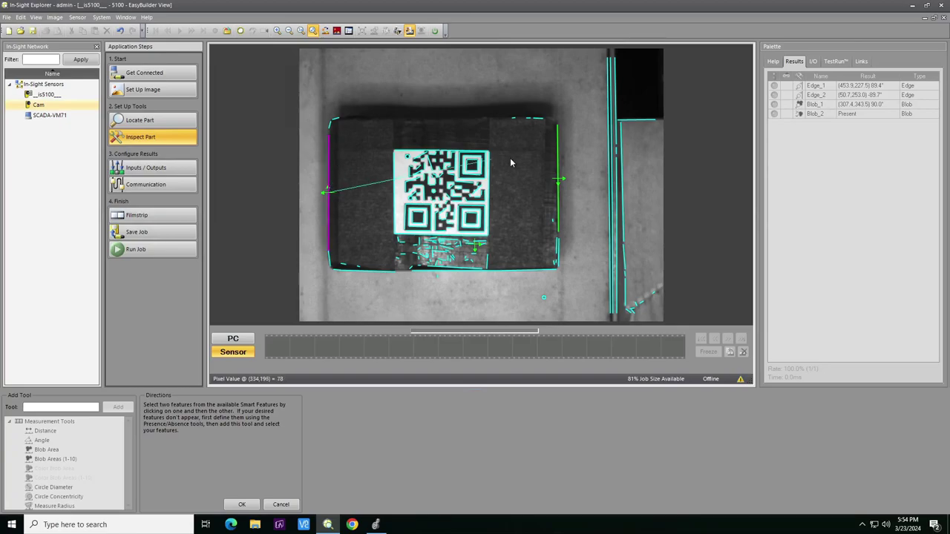
{"action": "left_click", "coordinate": [560, 200]}
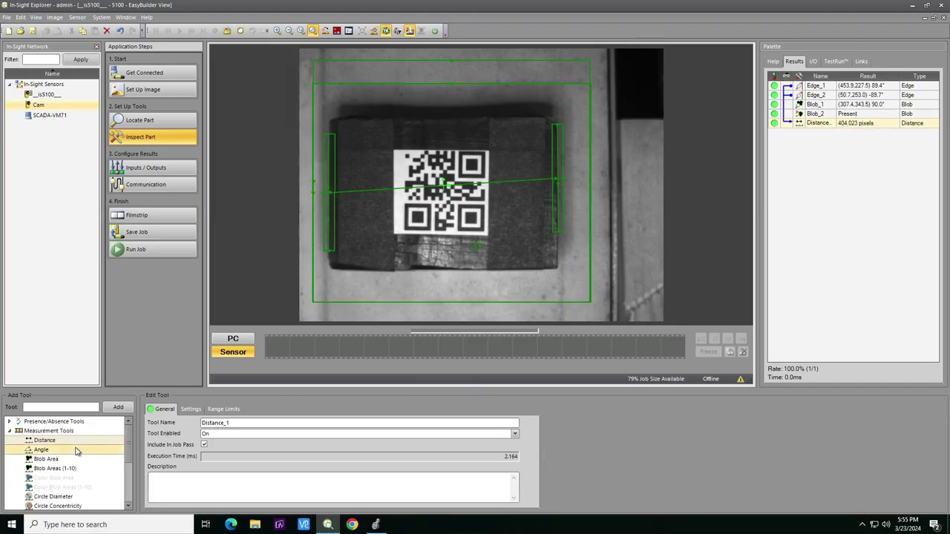
{"action": "scroll", "coordinate": [77, 451], "scroll_direction": "down", "scroll_amount": 3}
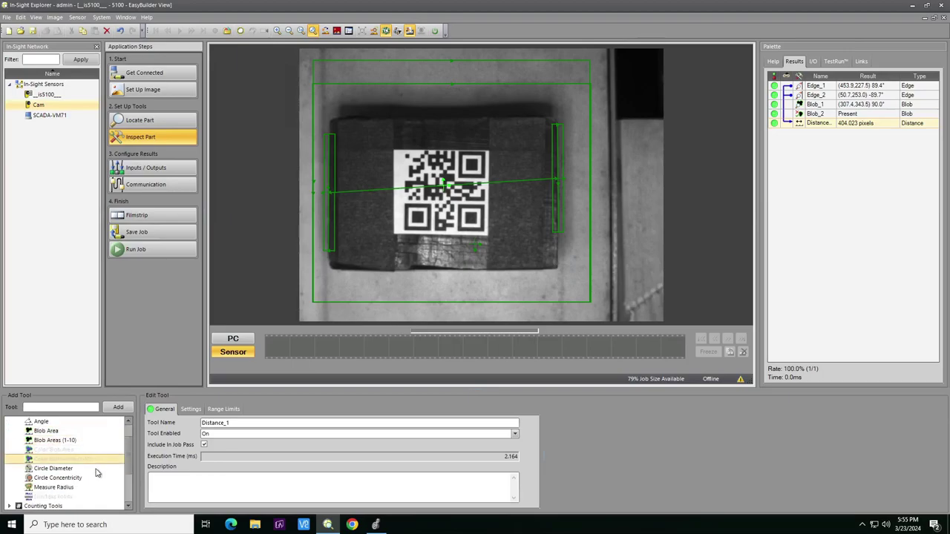
{"action": "scroll", "coordinate": [100, 496], "scroll_direction": "up", "scroll_amount": 3}
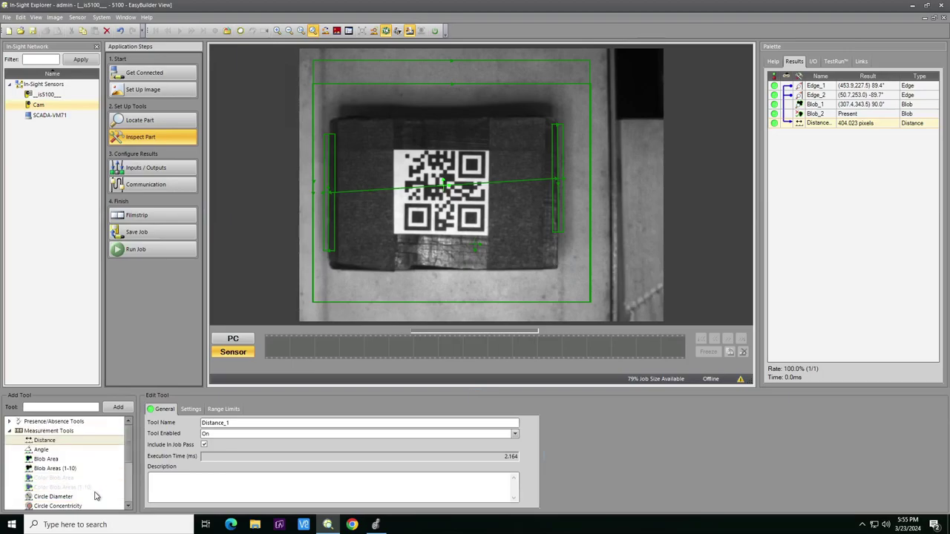
Step: Browse the tool category descriptions, then select Read ID Codes under Identification Tools
{"action": "left_click", "coordinate": [9, 431]}
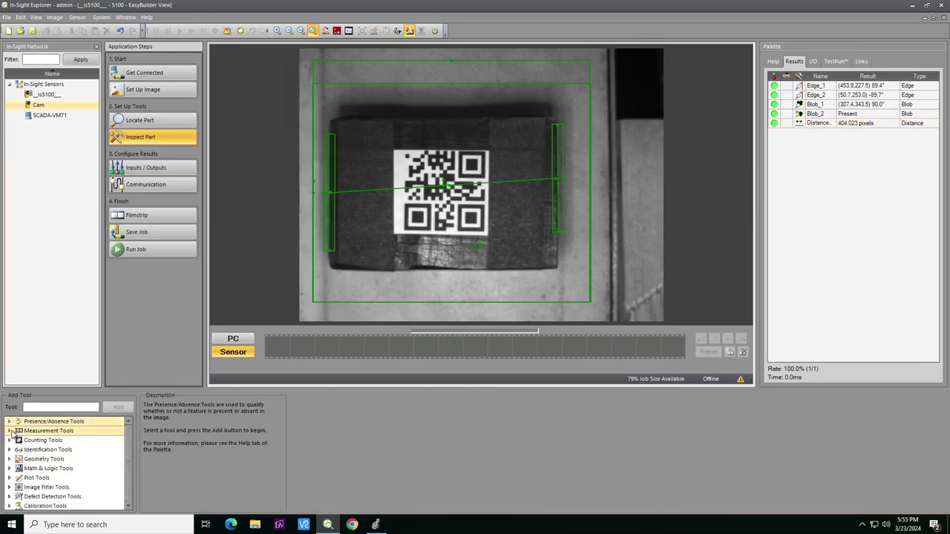
{"action": "left_click", "coordinate": [72, 443]}
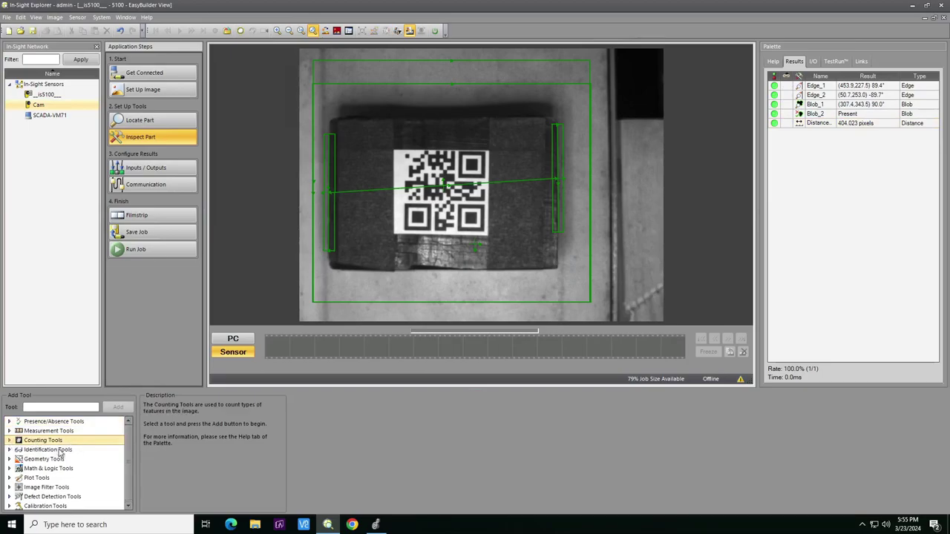
{"action": "left_click", "coordinate": [74, 450]}
{"action": "left_click", "coordinate": [94, 461]}
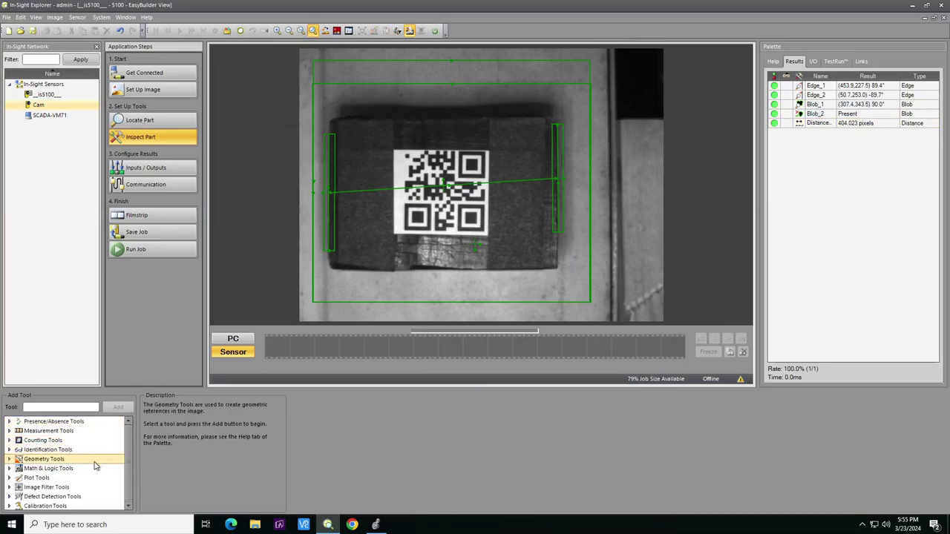
{"action": "left_click", "coordinate": [94, 469]}
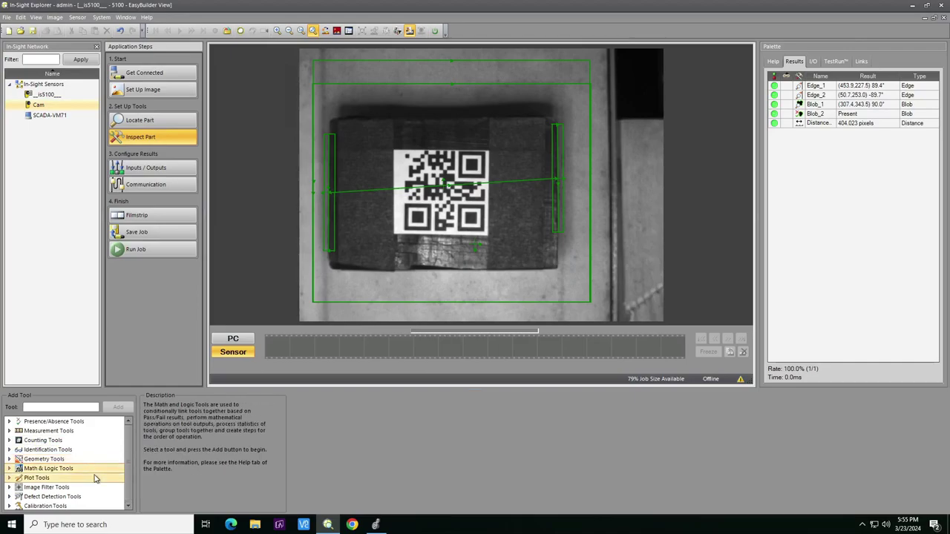
{"action": "left_click", "coordinate": [95, 479]}
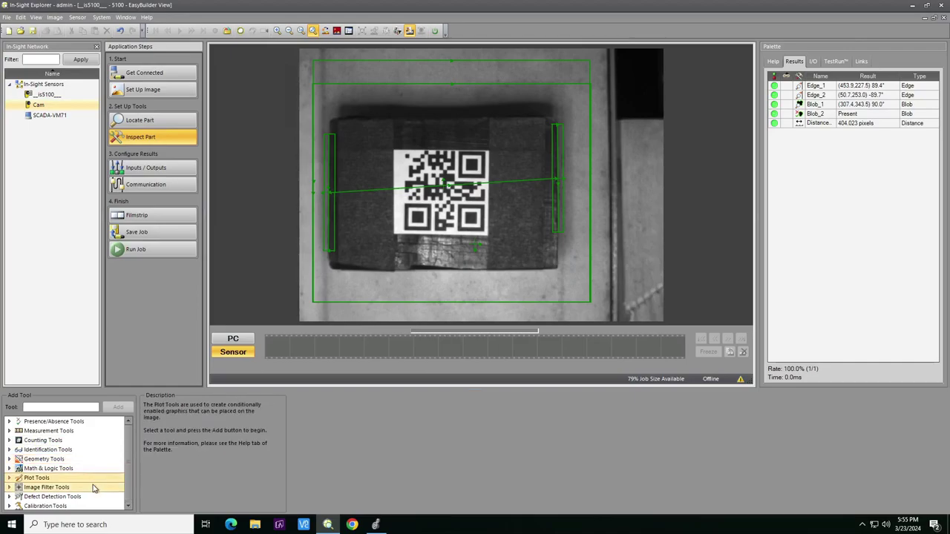
{"action": "left_click", "coordinate": [94, 488]}
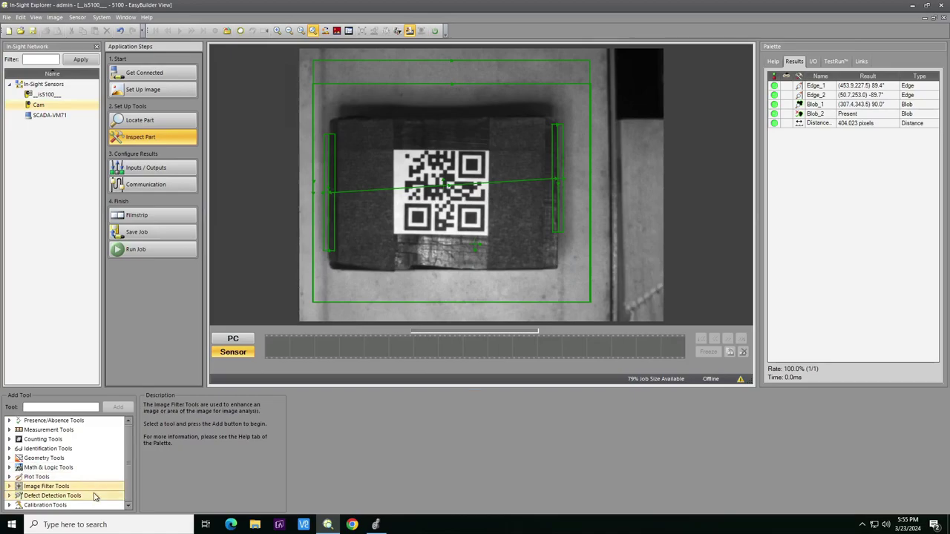
{"action": "left_click", "coordinate": [94, 495]}
{"action": "left_click", "coordinate": [99, 506]}
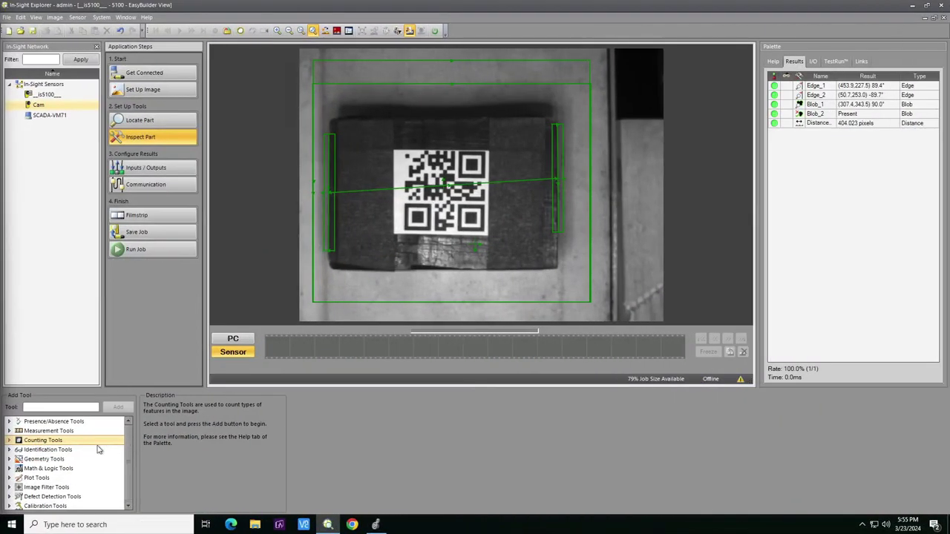
{"action": "left_click", "coordinate": [15, 453]}
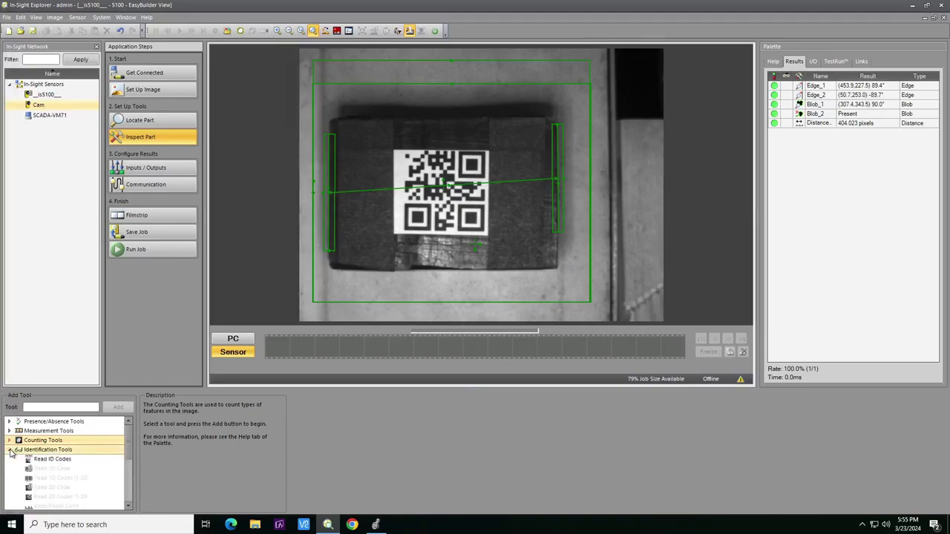
{"action": "left_click", "coordinate": [60, 463]}
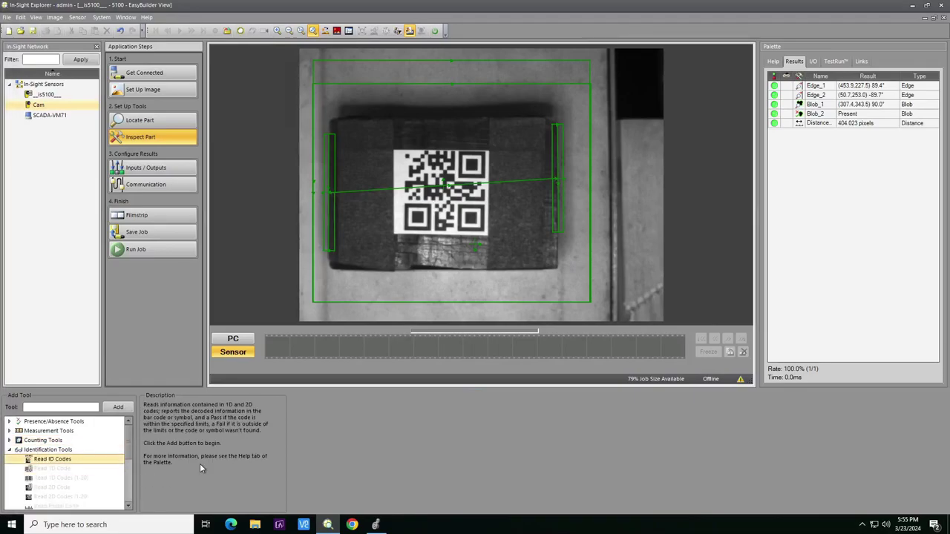
Step: Add IDCode_1 with its region enclosing the QR code, decoding 'SCADA PASS'
{"action": "left_click", "coordinate": [118, 407]}
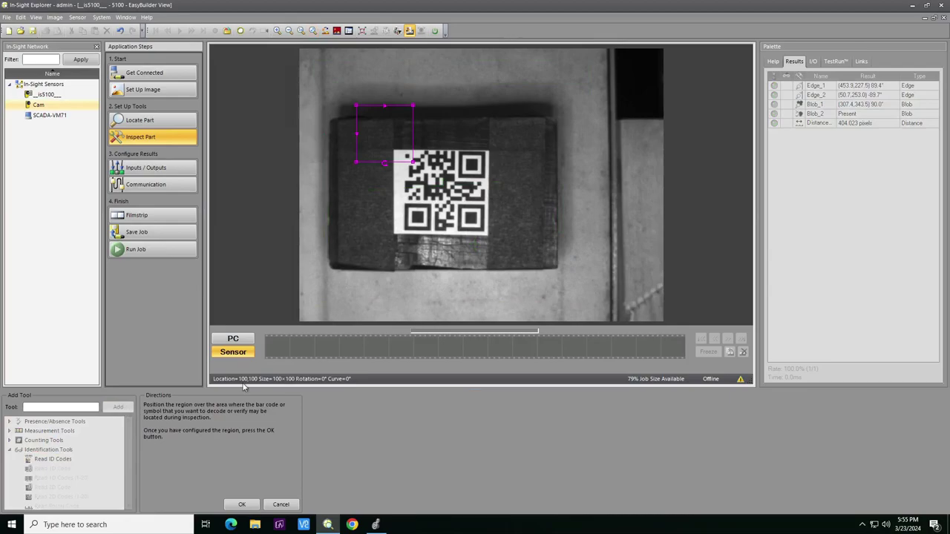
{"action": "left_click_drag", "start_coordinate": [359, 106], "coordinate": [350, 95]}
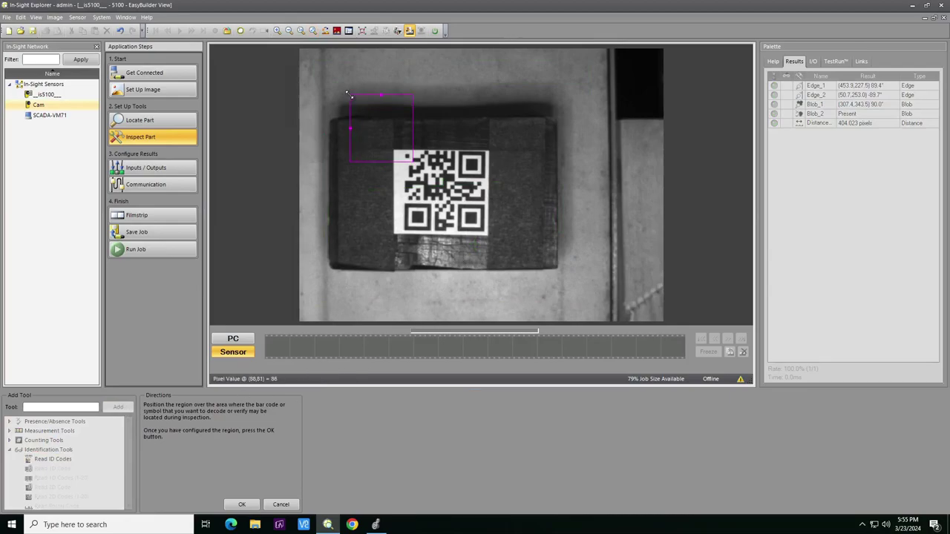
{"action": "left_click_drag", "start_coordinate": [413, 160], "coordinate": [529, 290]}
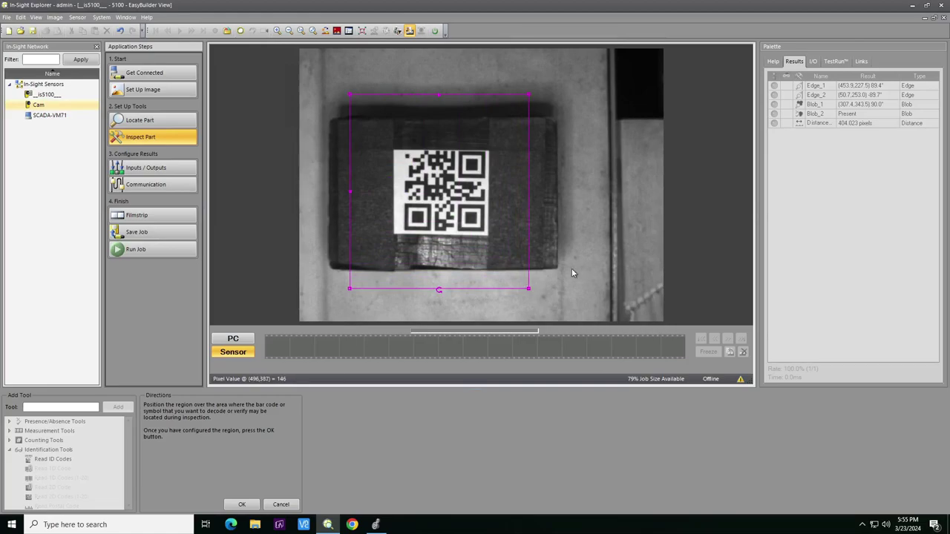
{"action": "left_click", "coordinate": [242, 505]}
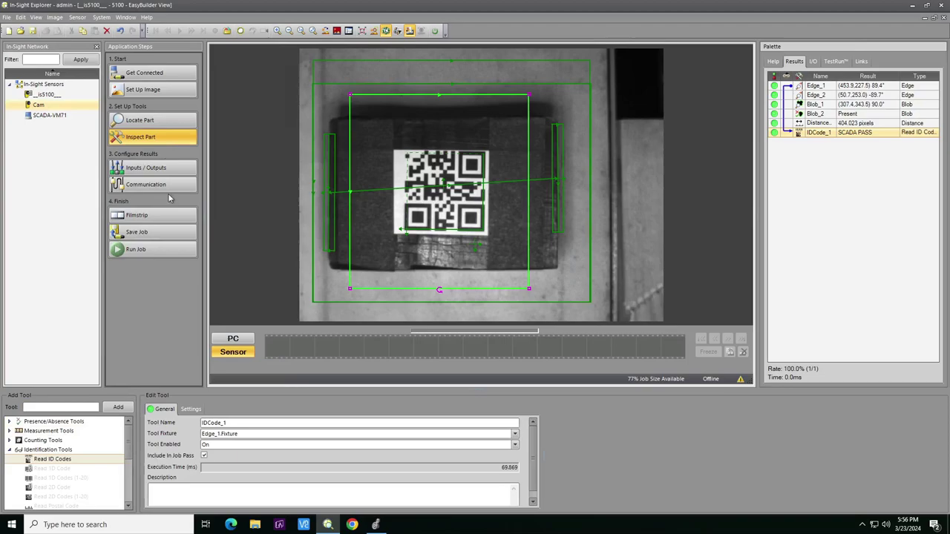
{"action": "left_click", "coordinate": [10, 450]}
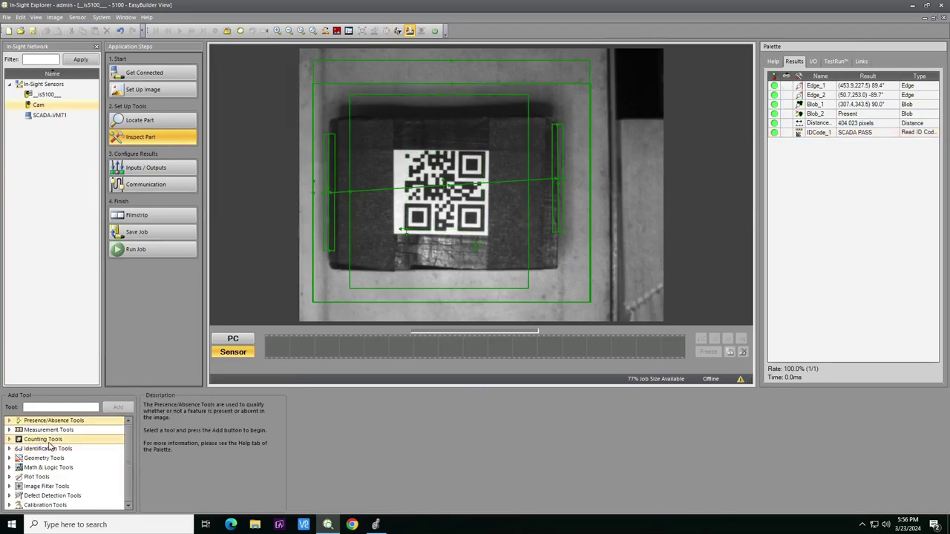
Step: In Inputs/Outputs, keep Job Result as the signal type for the Direct 0 PASS Logic output
{"action": "left_click", "coordinate": [152, 172]}
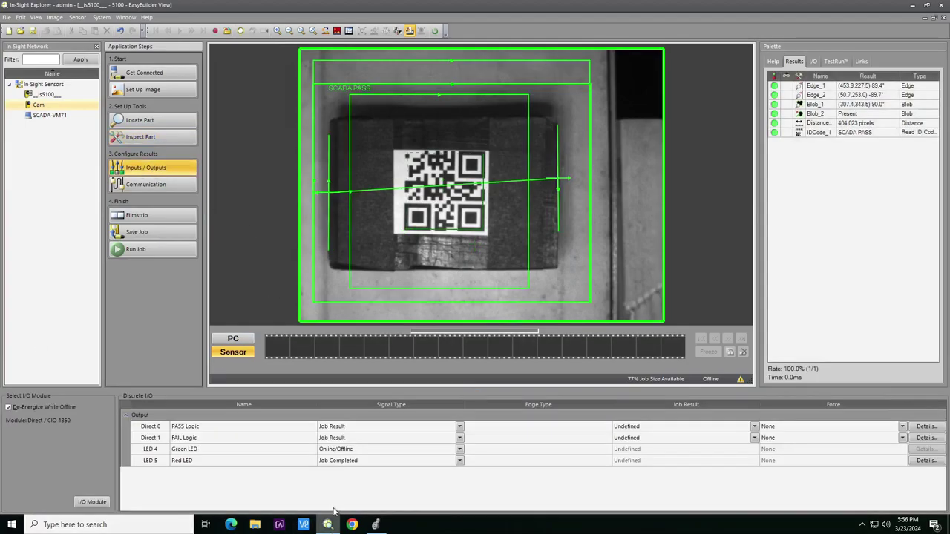
{"action": "left_click", "coordinate": [215, 427]}
{"action": "left_click", "coordinate": [275, 427]}
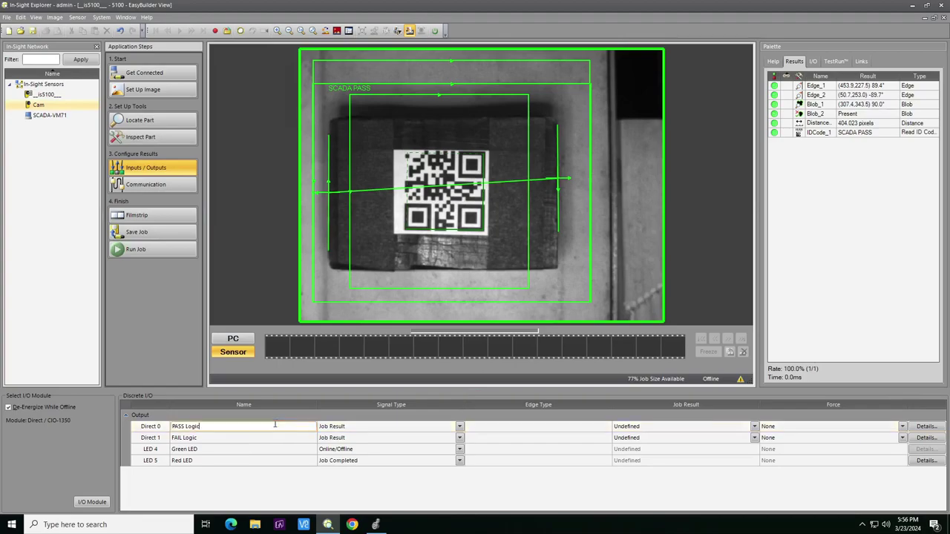
{"action": "left_click", "coordinate": [364, 429]}
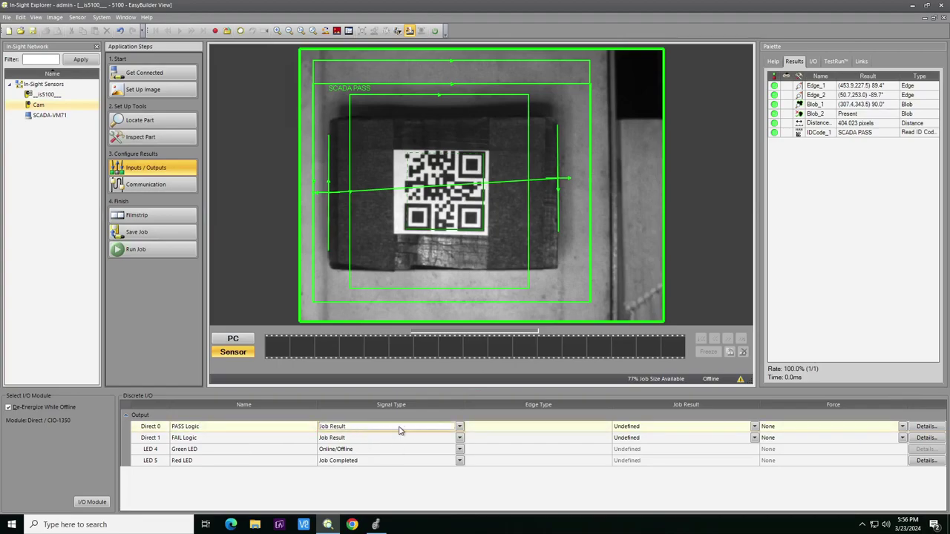
{"action": "left_click", "coordinate": [459, 427]}
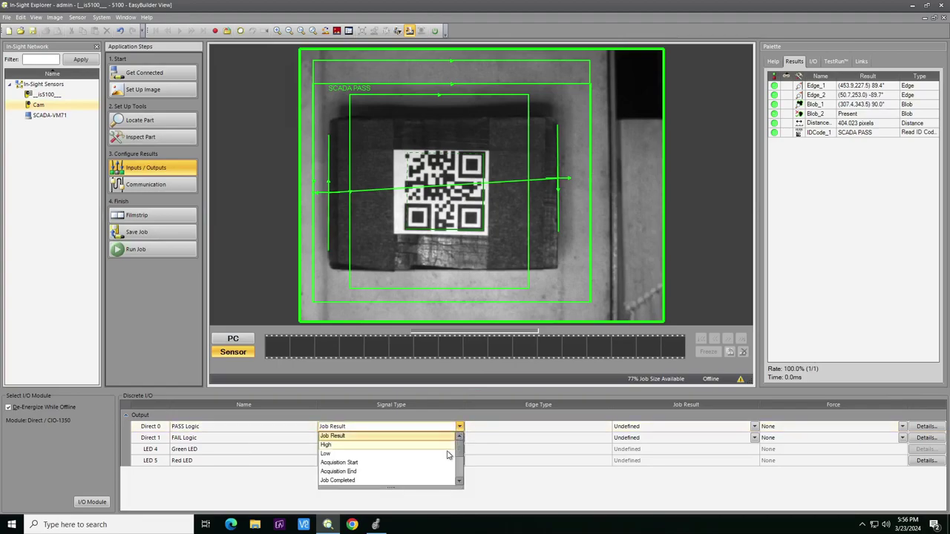
{"action": "scroll", "coordinate": [445, 460], "scroll_direction": "down", "scroll_amount": 2}
{"action": "scroll", "coordinate": [447, 462], "scroll_direction": "up", "scroll_amount": 2}
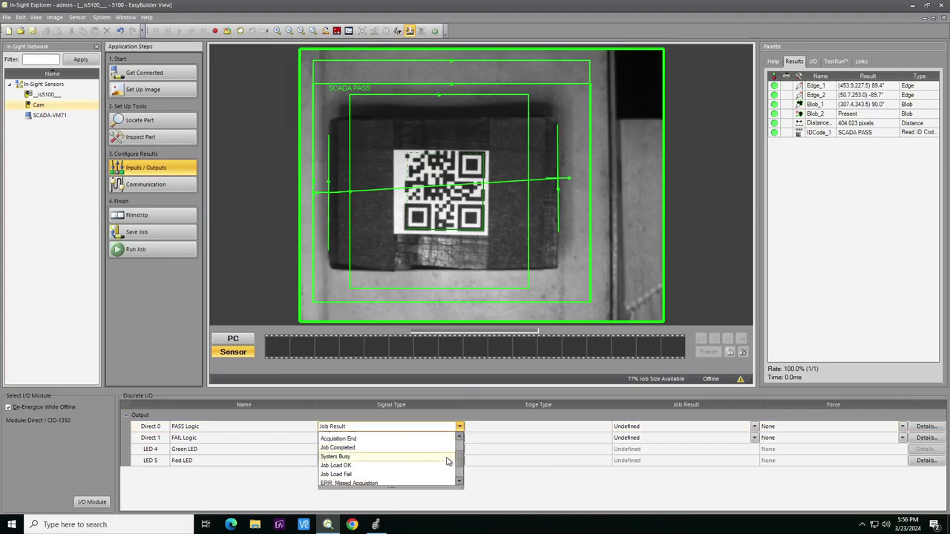
{"action": "left_click", "coordinate": [448, 435]}
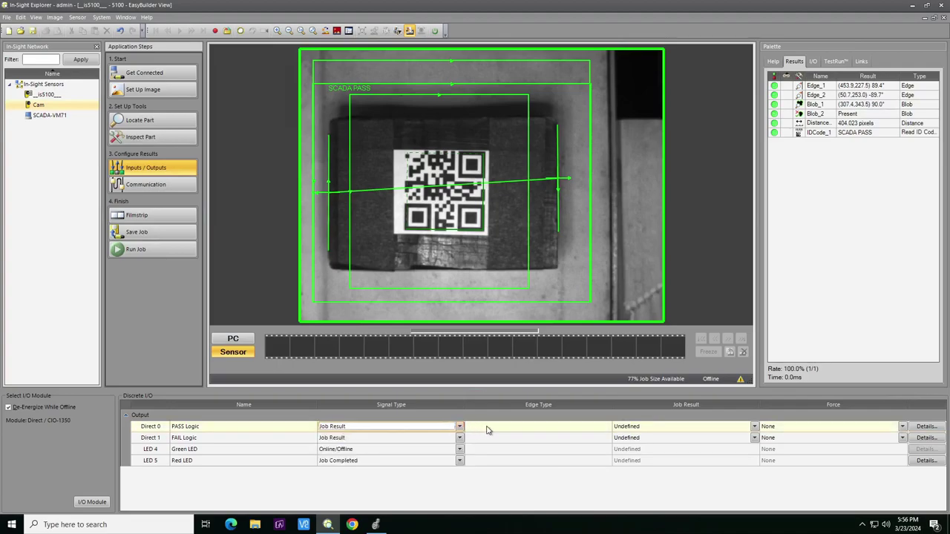
Step: Tie Direct 0 to IDCode_1.Pass and accept its output details with Pulse left unchecked
{"action": "left_click", "coordinate": [618, 429]}
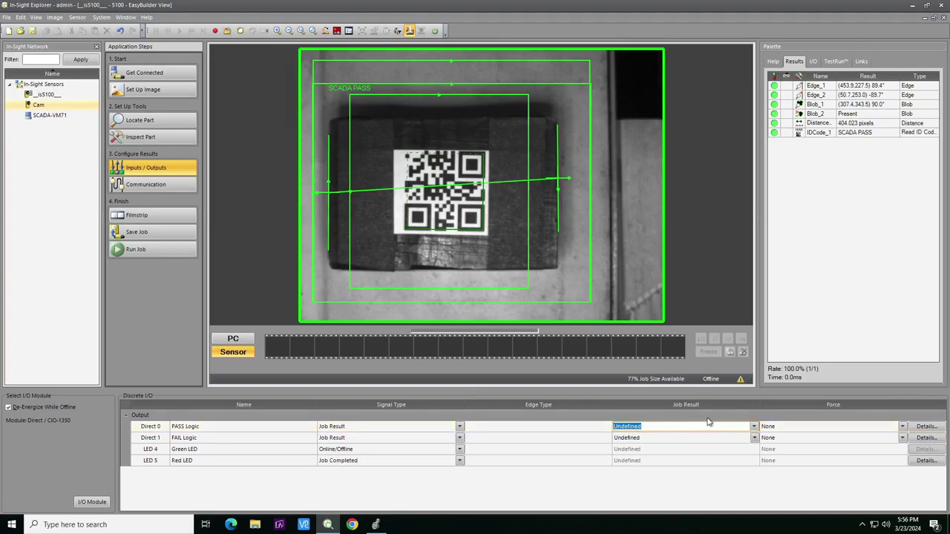
{"action": "left_click", "coordinate": [754, 427]}
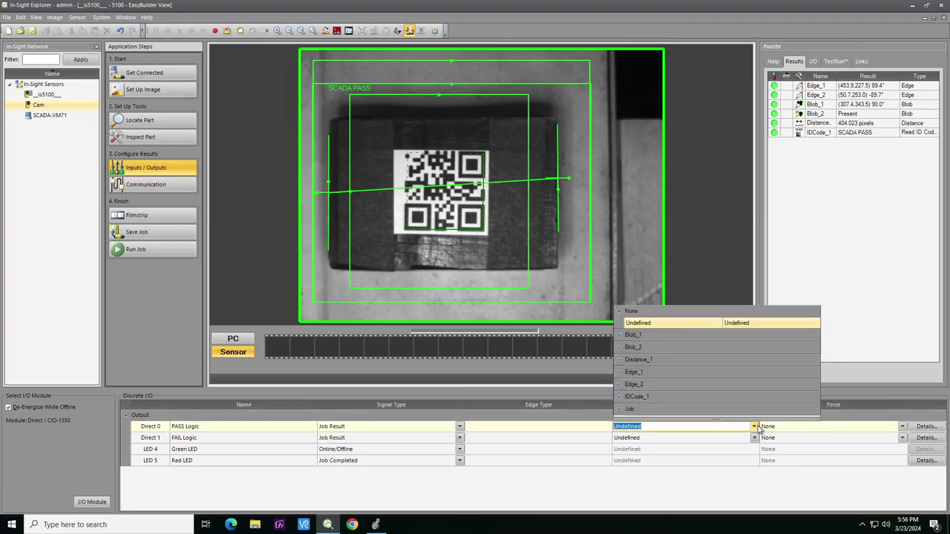
{"action": "left_click", "coordinate": [621, 395]}
{"action": "left_click", "coordinate": [693, 420]}
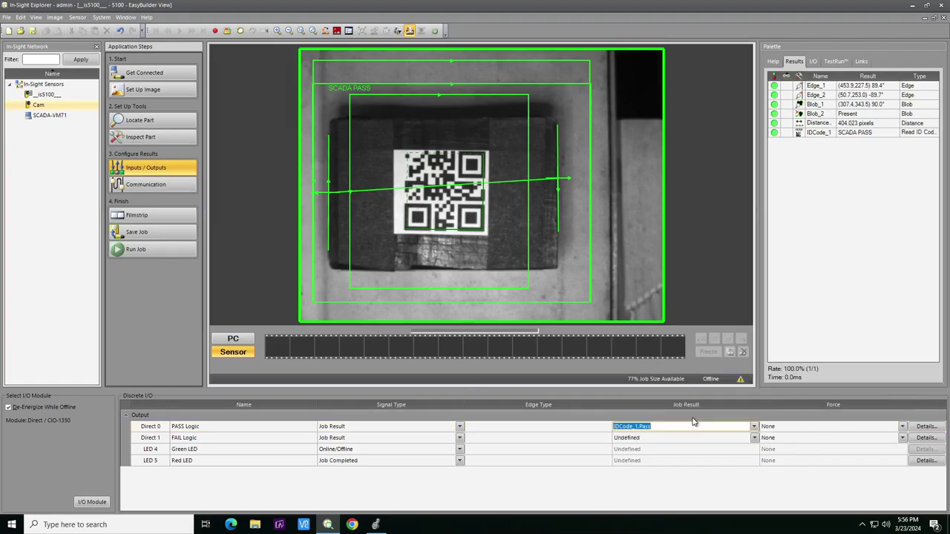
{"action": "left_click", "coordinate": [783, 428]}
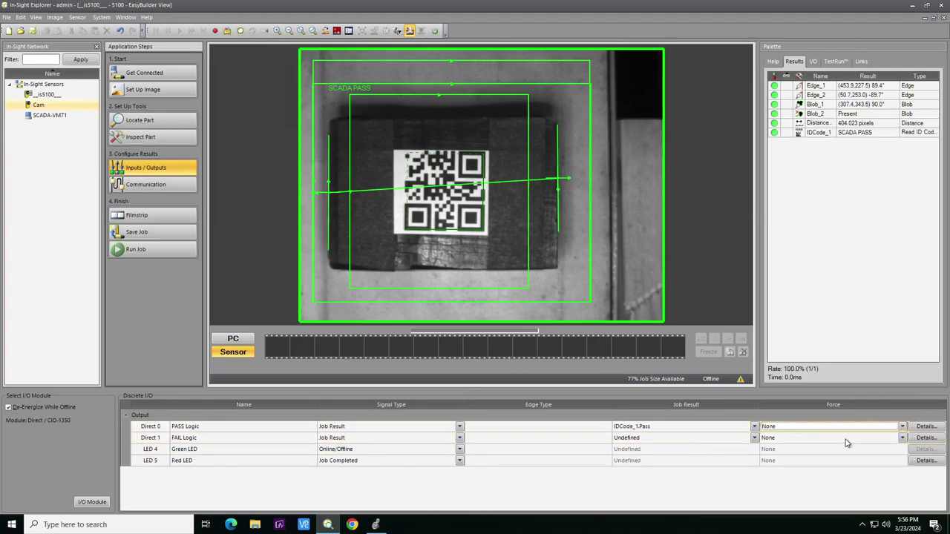
{"action": "left_click", "coordinate": [936, 426]}
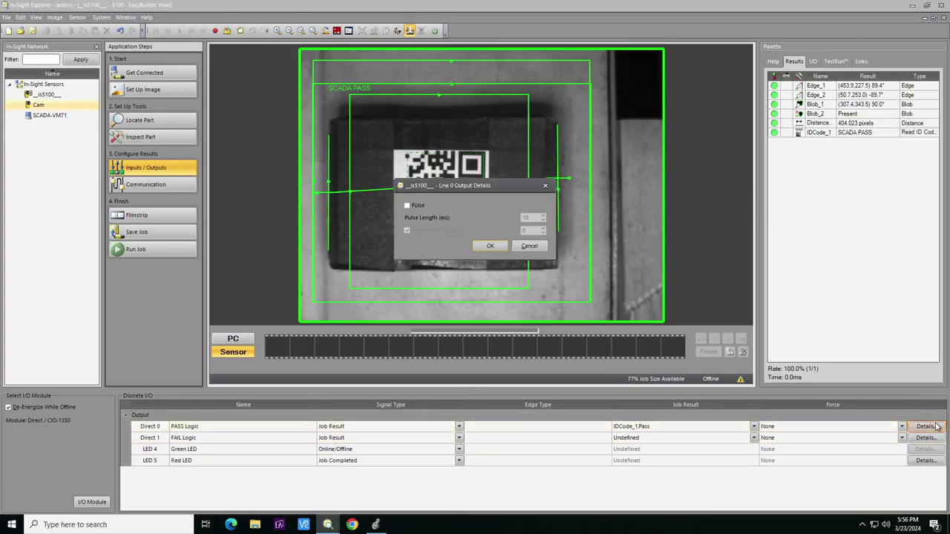
{"action": "left_click", "coordinate": [491, 247]}
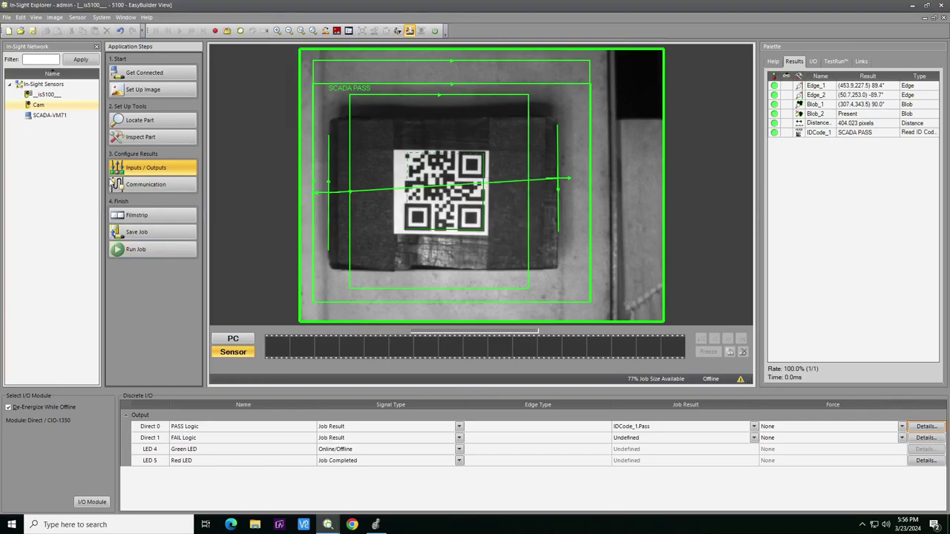
Step: Add a PLC / Motion Controller device from Rockwell Automation using the EtherNet/IP protocol
{"action": "left_click", "coordinate": [141, 184]}
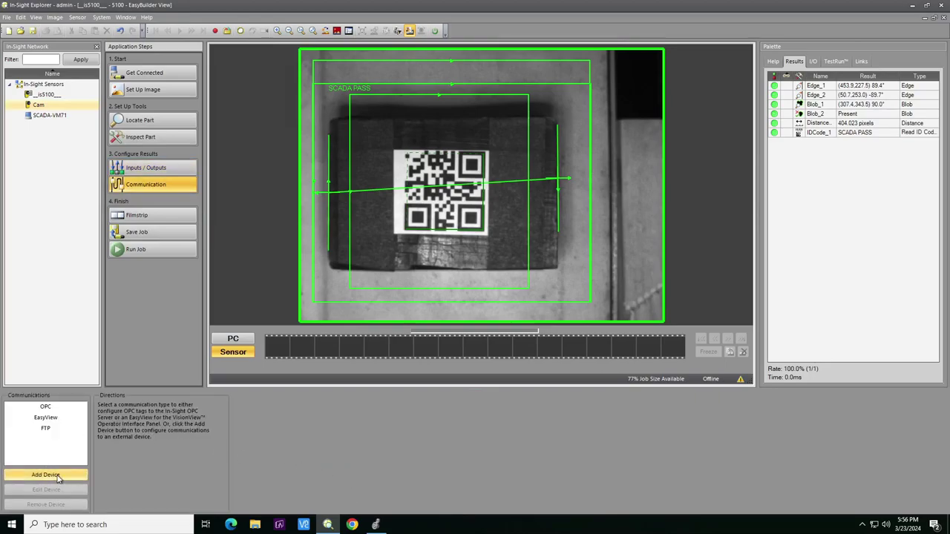
{"action": "left_click", "coordinate": [63, 476]}
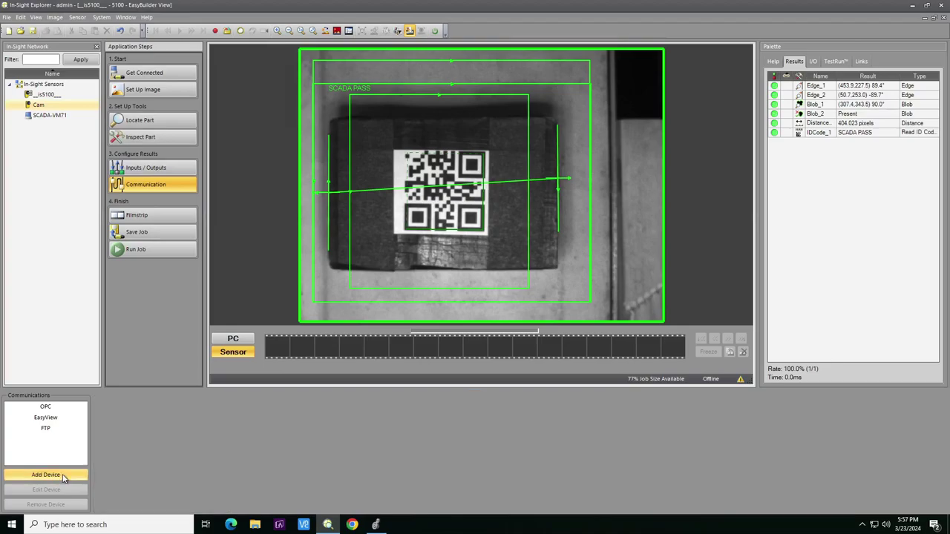
{"action": "left_click", "coordinate": [141, 418]}
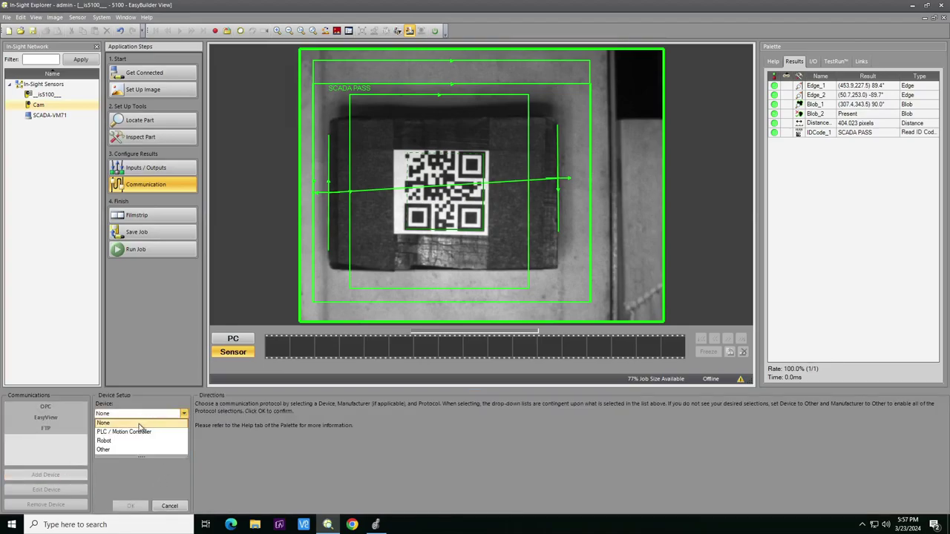
{"action": "left_click", "coordinate": [138, 433]}
{"action": "left_click", "coordinate": [137, 434]}
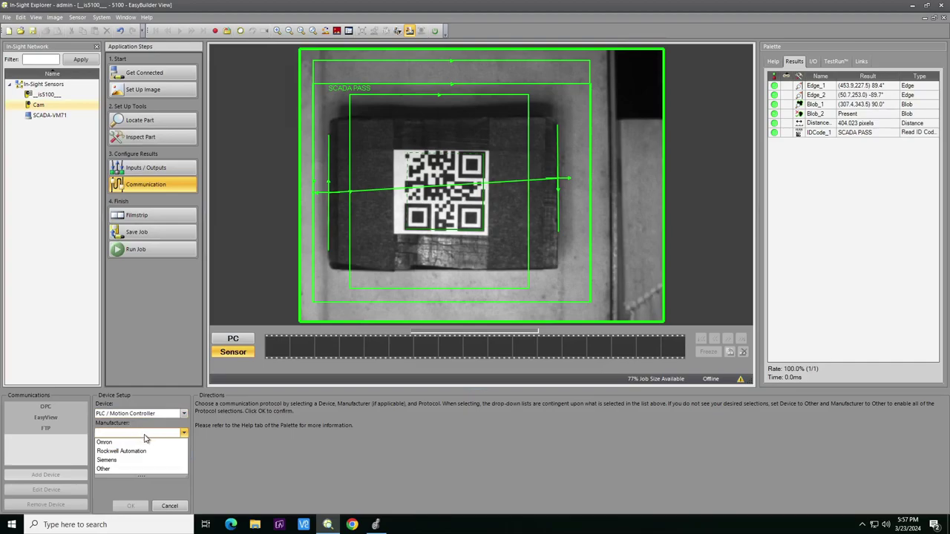
{"action": "left_click", "coordinate": [138, 451]}
{"action": "left_click", "coordinate": [139, 455]}
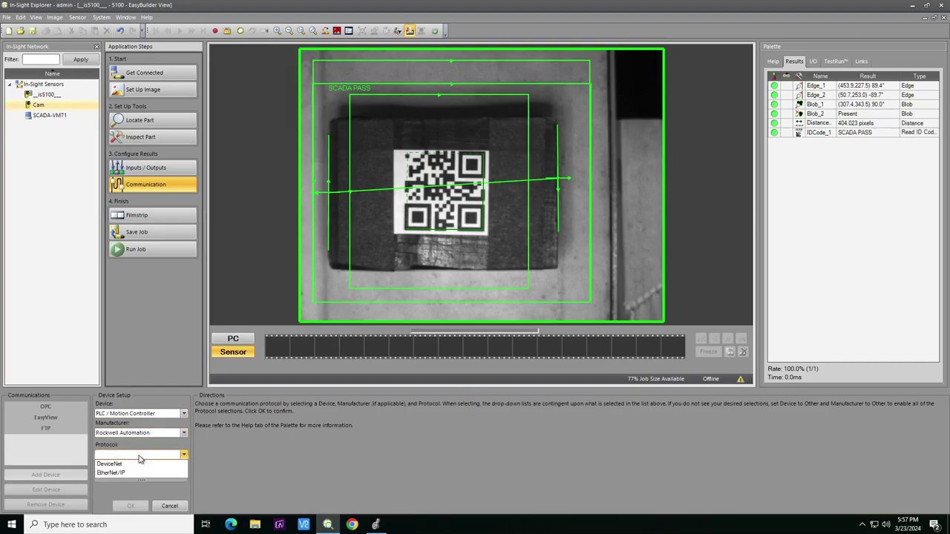
{"action": "left_click", "coordinate": [140, 473]}
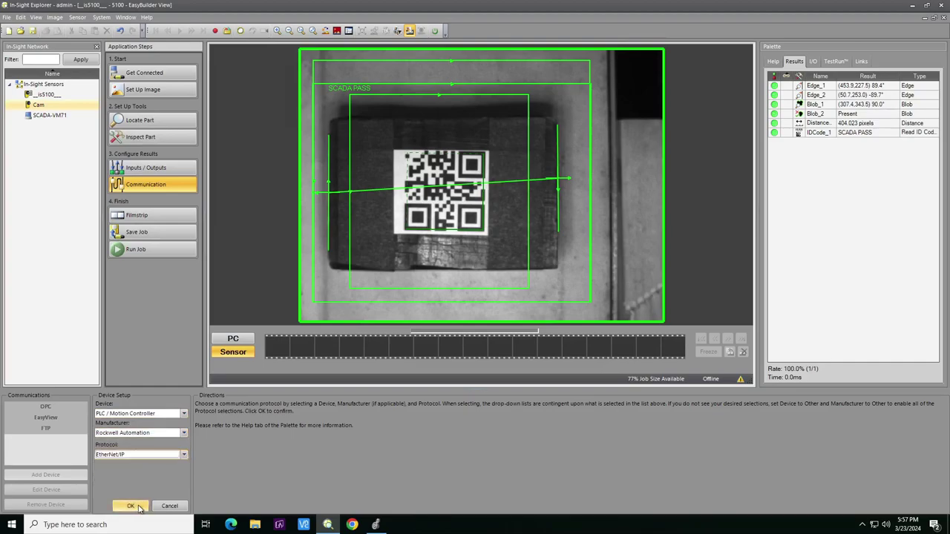
{"action": "left_click", "coordinate": [132, 506]}
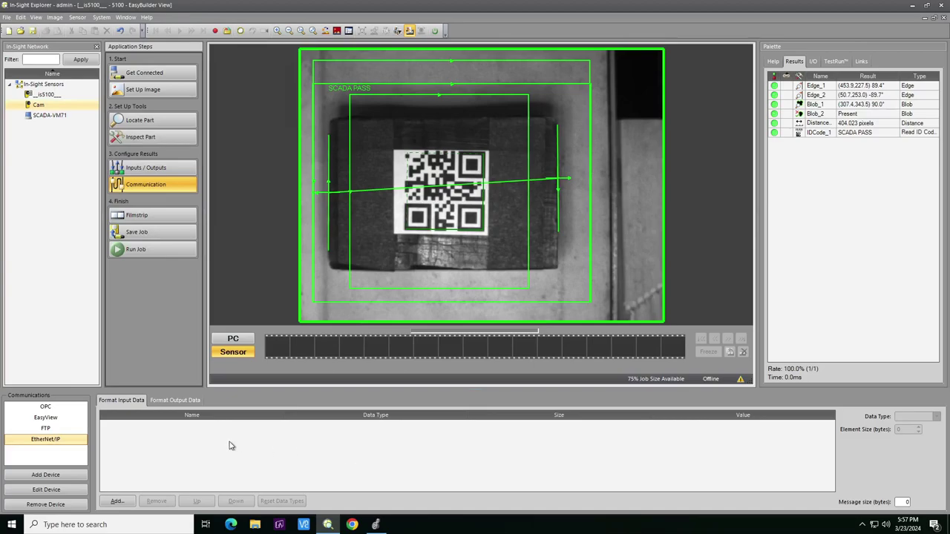
Step: Add IDCode_1.Pass to the EtherNet/IP output data as a 16-bit integer, then go to Filmstrip
{"action": "left_click", "coordinate": [193, 403]}
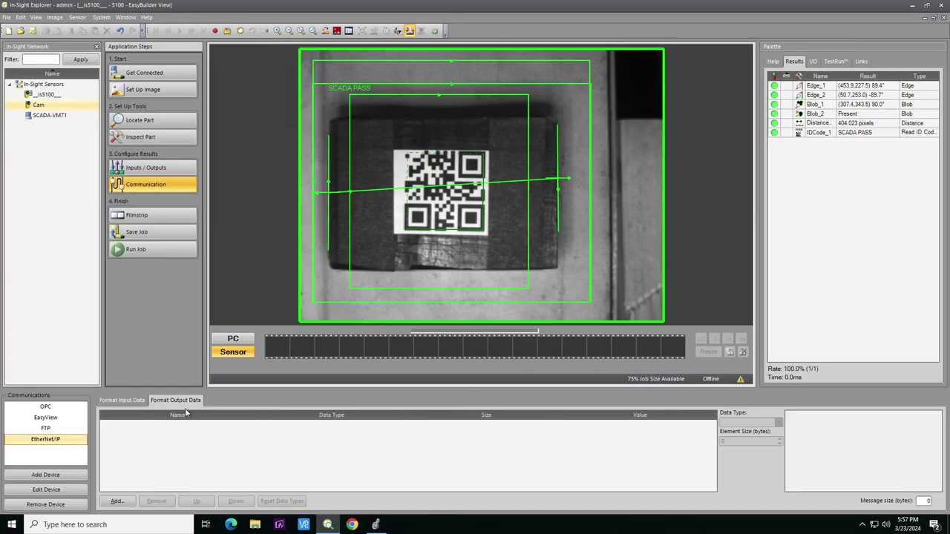
{"action": "left_click", "coordinate": [131, 502]}
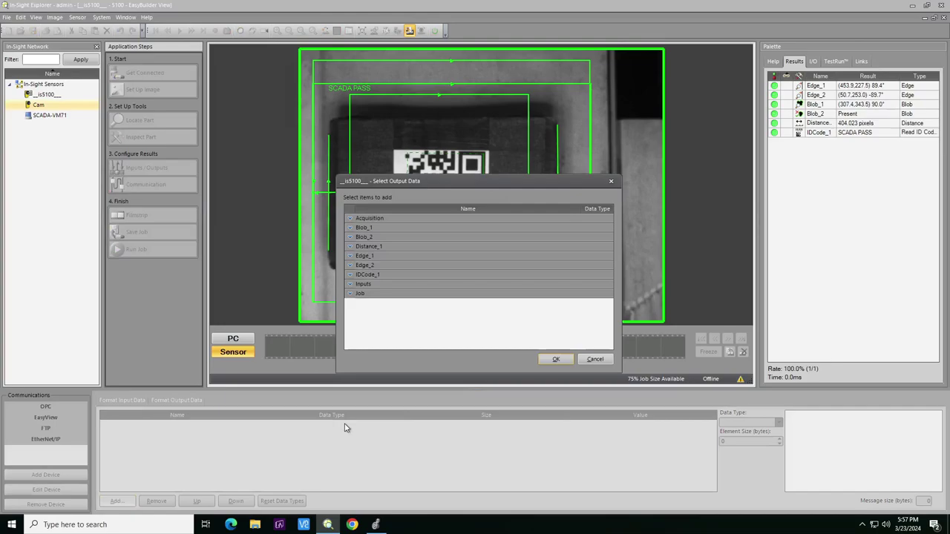
{"action": "left_click", "coordinate": [354, 276]}
{"action": "scroll", "coordinate": [424, 334], "scroll_direction": "down", "scroll_amount": 1}
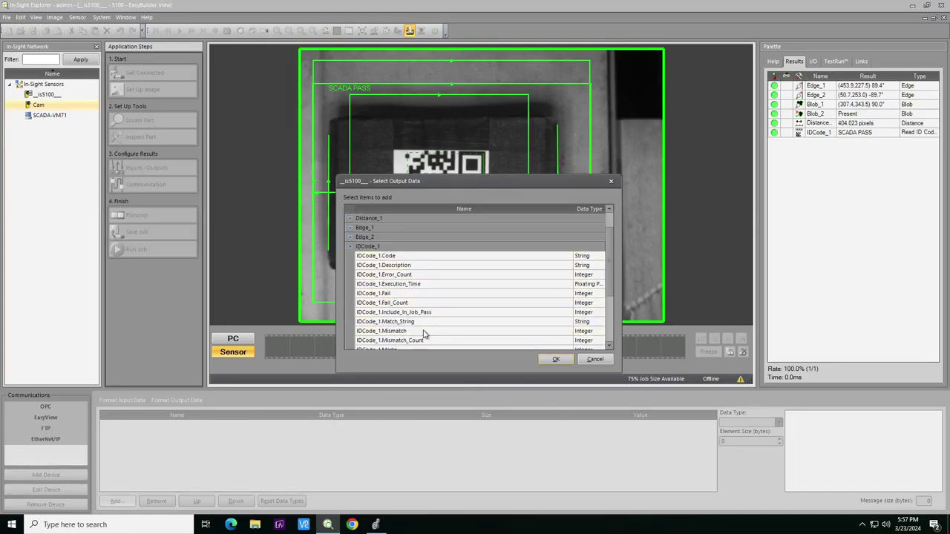
{"action": "scroll", "coordinate": [424, 333], "scroll_direction": "down", "scroll_amount": 2}
{"action": "left_click", "coordinate": [425, 304]}
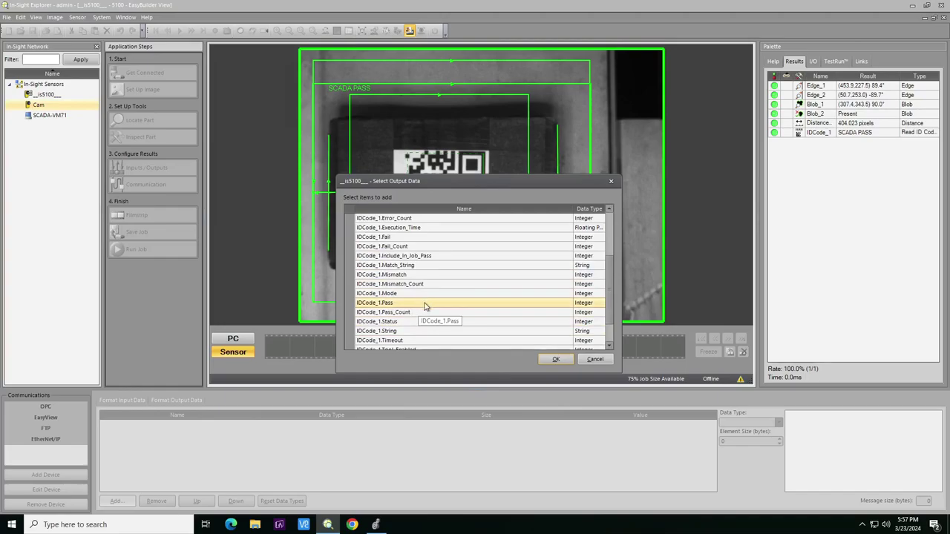
{"action": "left_click", "coordinate": [553, 359]}
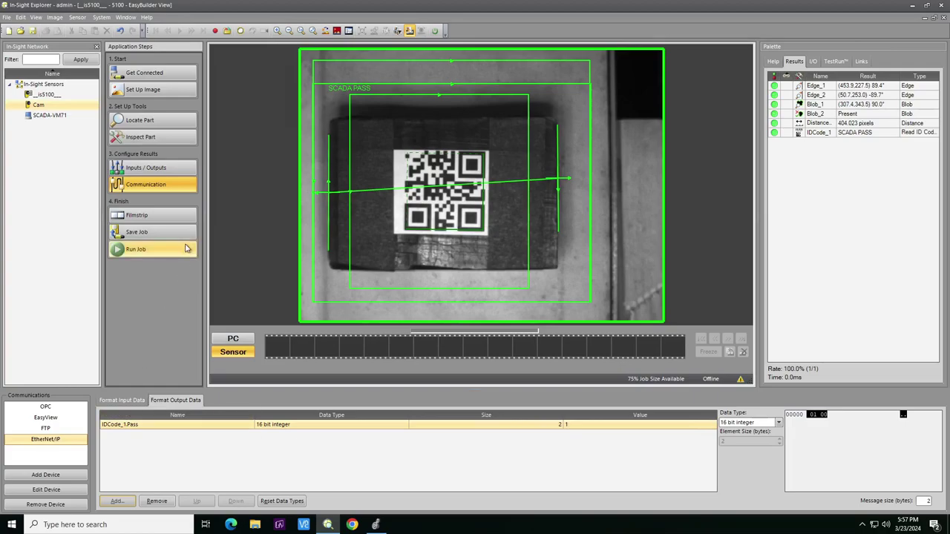
{"action": "left_click", "coordinate": [176, 219]}
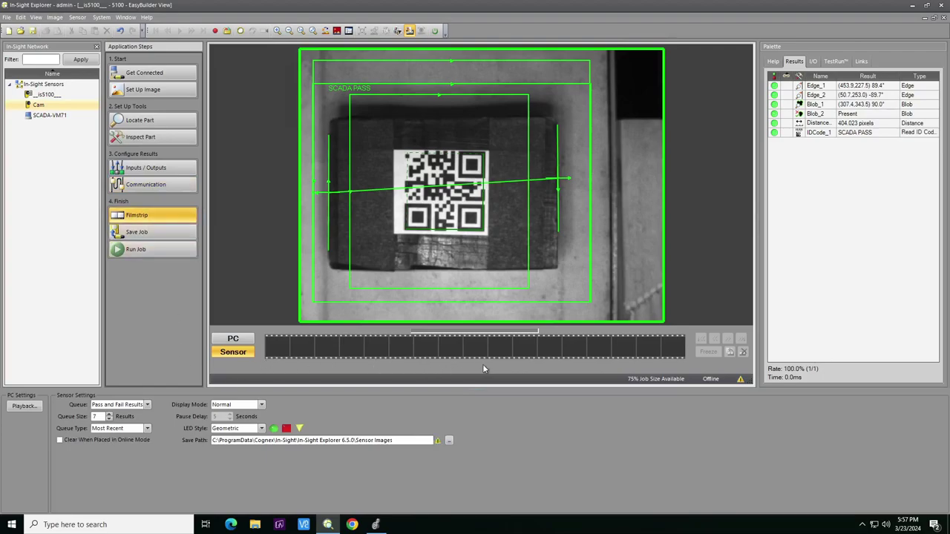
{"action": "left_click", "coordinate": [261, 428]}
{"action": "left_click", "coordinate": [256, 448]}
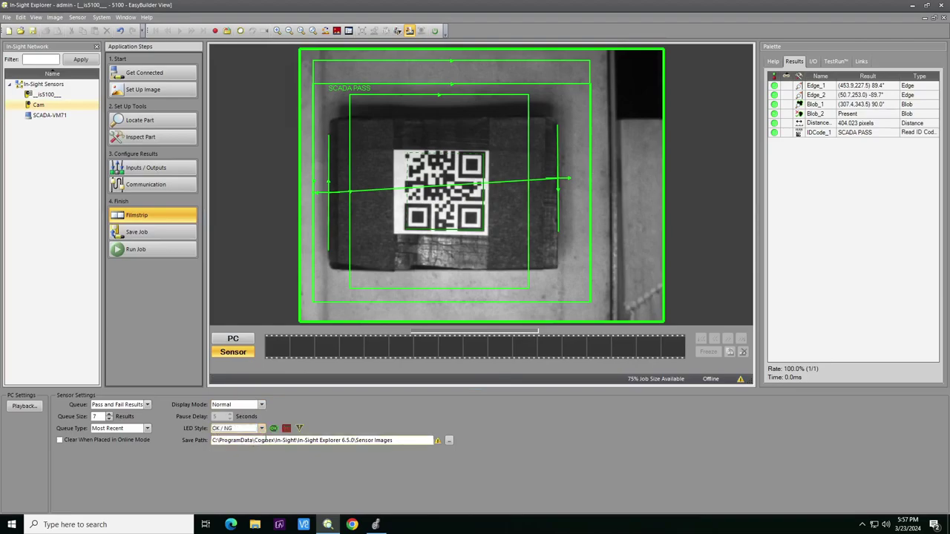
{"action": "left_click", "coordinate": [260, 428]}
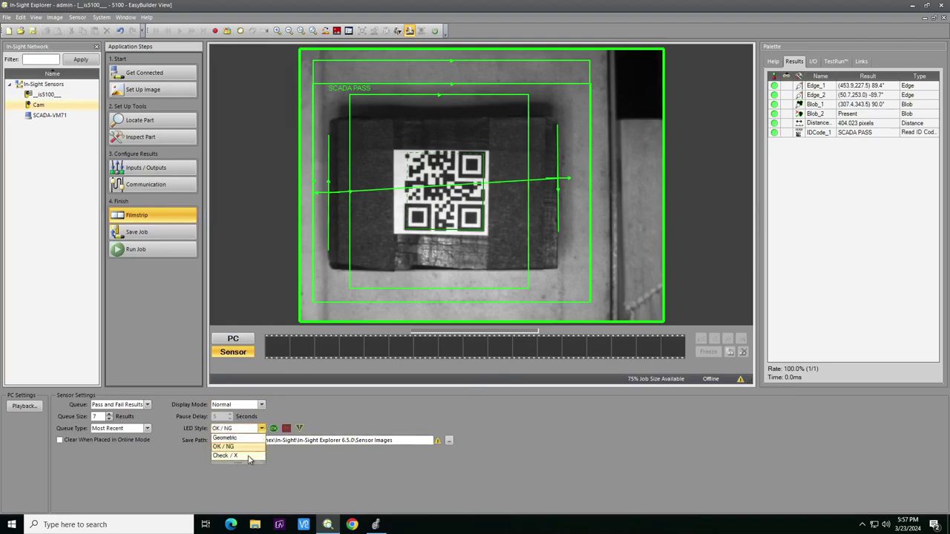
{"action": "left_click", "coordinate": [248, 456]}
{"action": "left_click", "coordinate": [260, 428]}
{"action": "left_click", "coordinate": [256, 438]}
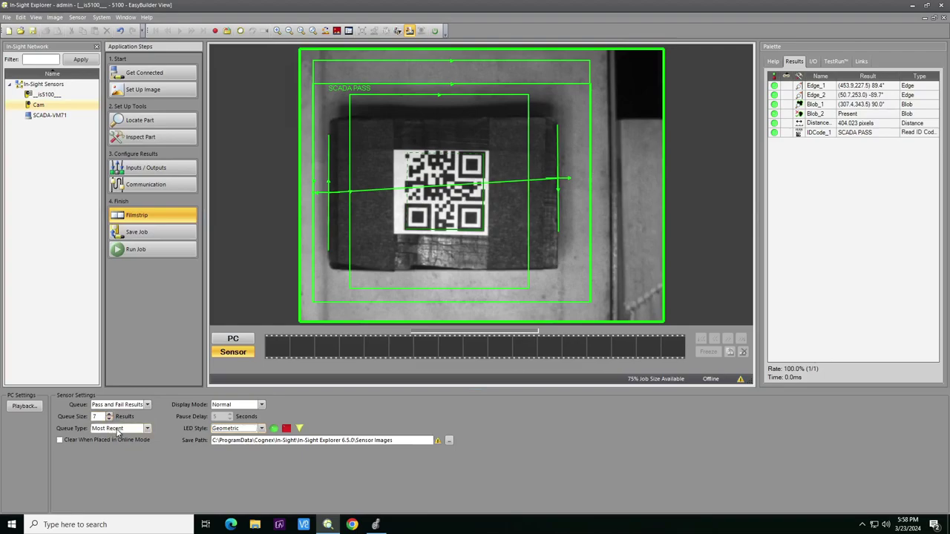
Step: Save the job on the sensor under the name 'Test Job for Video #2.job'
{"action": "left_click", "coordinate": [157, 233]}
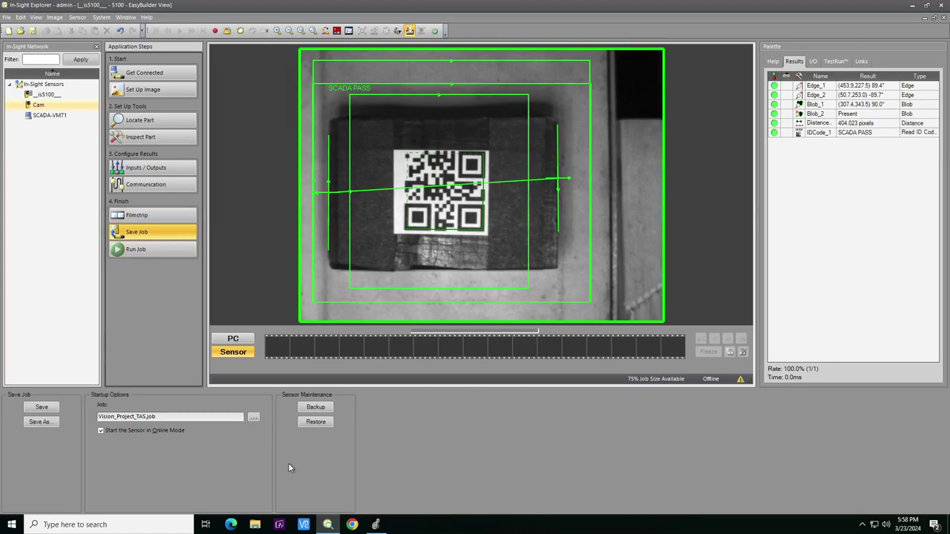
{"action": "left_click", "coordinate": [41, 406]}
{"action": "left_click", "coordinate": [456, 362]}
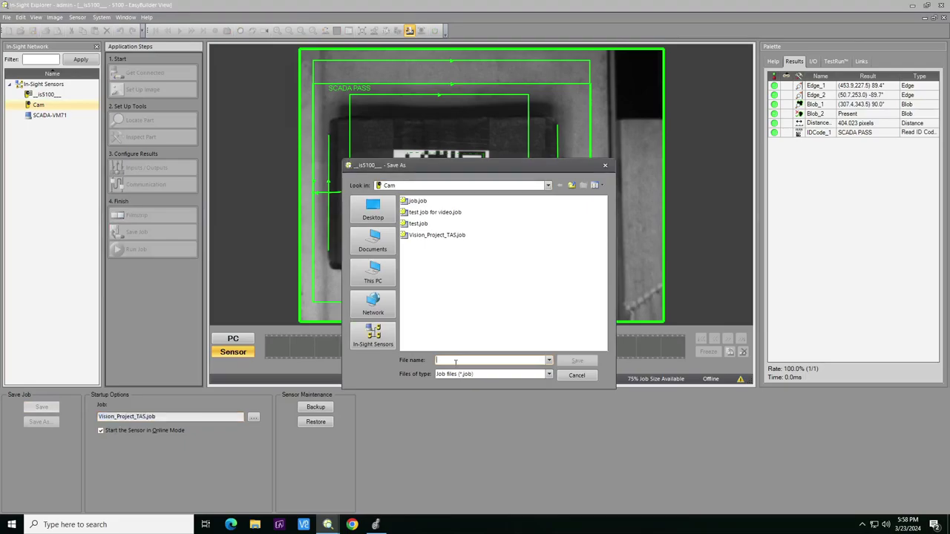
{"action": "type", "text": "c"}
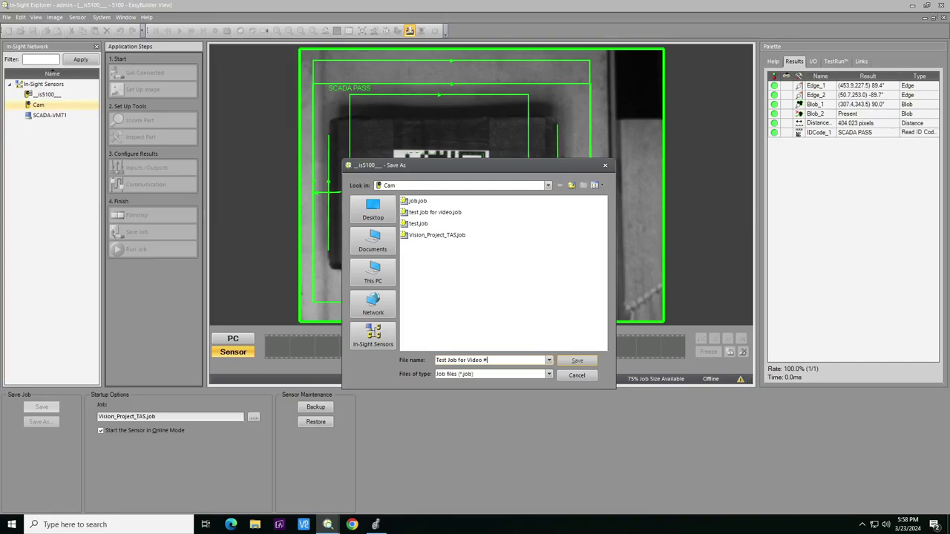
{"action": "left_click", "coordinate": [576, 360]}
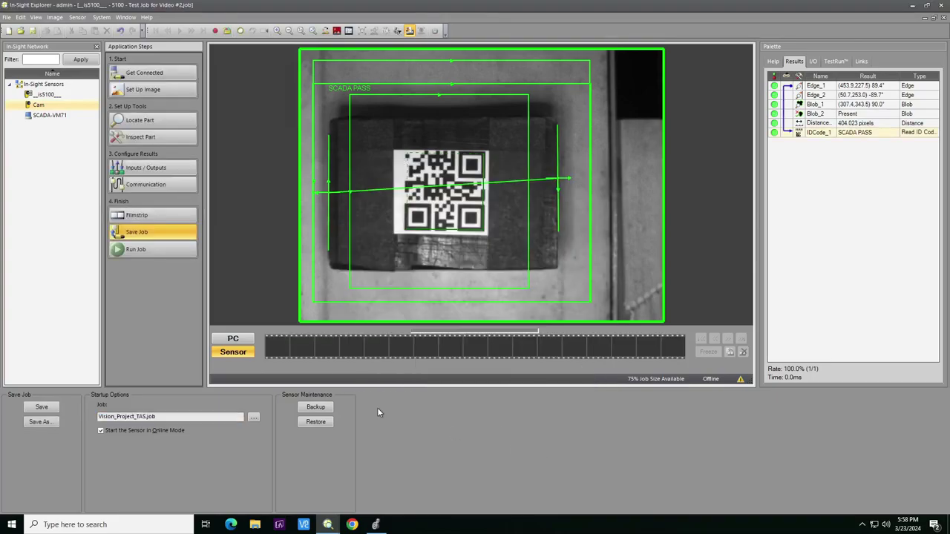
Step: Switch the sensor online from the Run Job step, confirming the Go Online prompt
{"action": "left_click", "coordinate": [125, 250]}
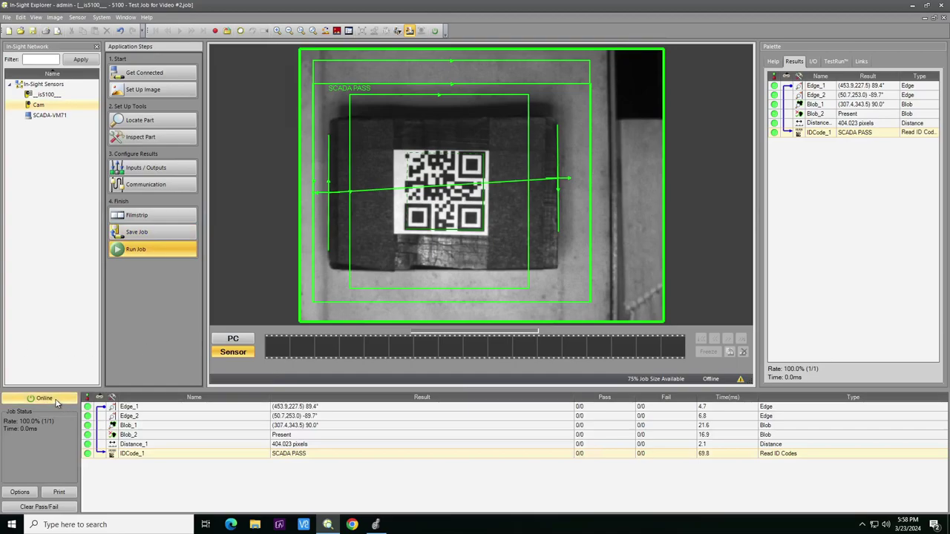
{"action": "left_click", "coordinate": [57, 400]}
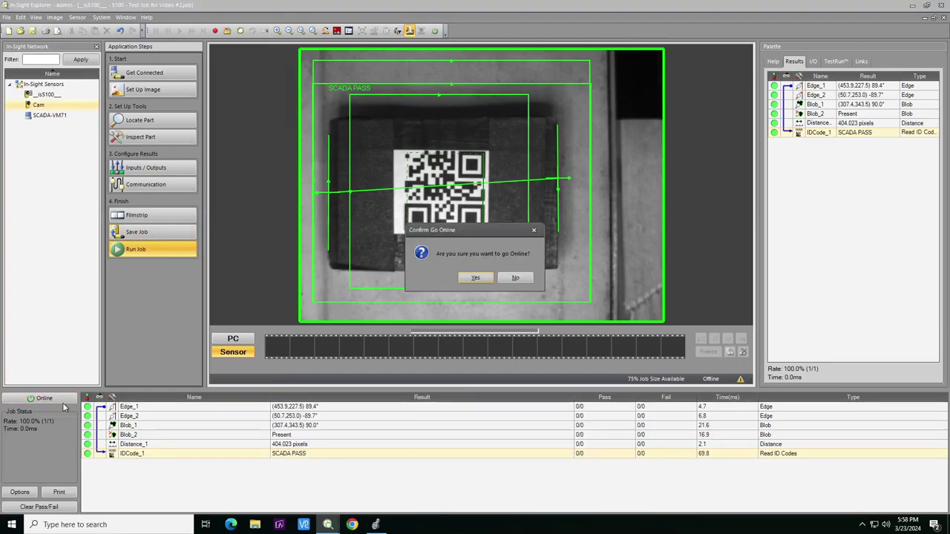
{"action": "left_click", "coordinate": [486, 279]}
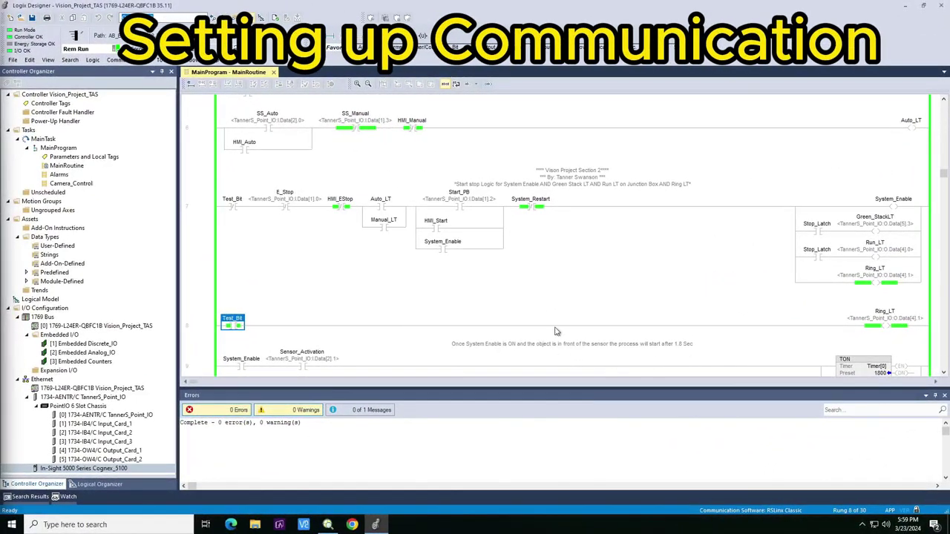
{"action": "scroll", "coordinate": [553, 305], "scroll_direction": "up", "scroll_amount": 10}
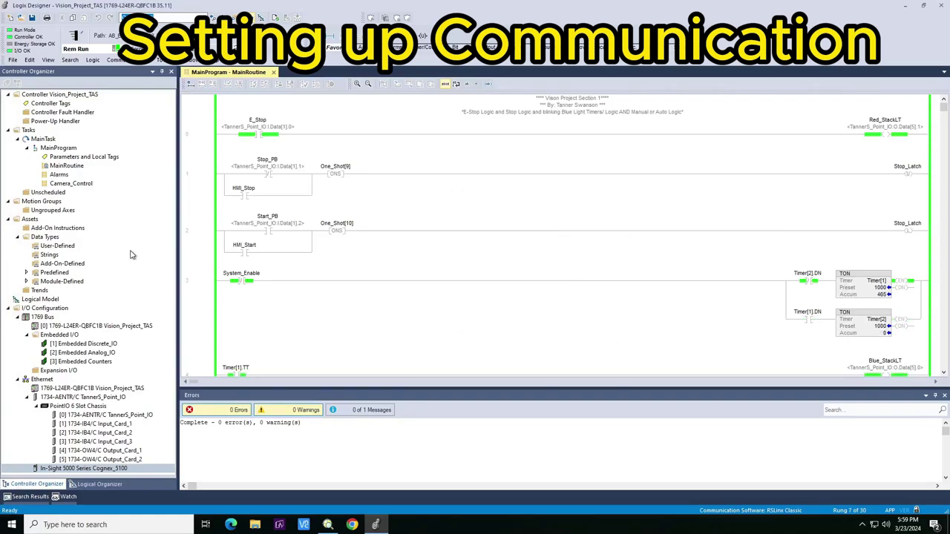
{"action": "left_click", "coordinate": [148, 272]}
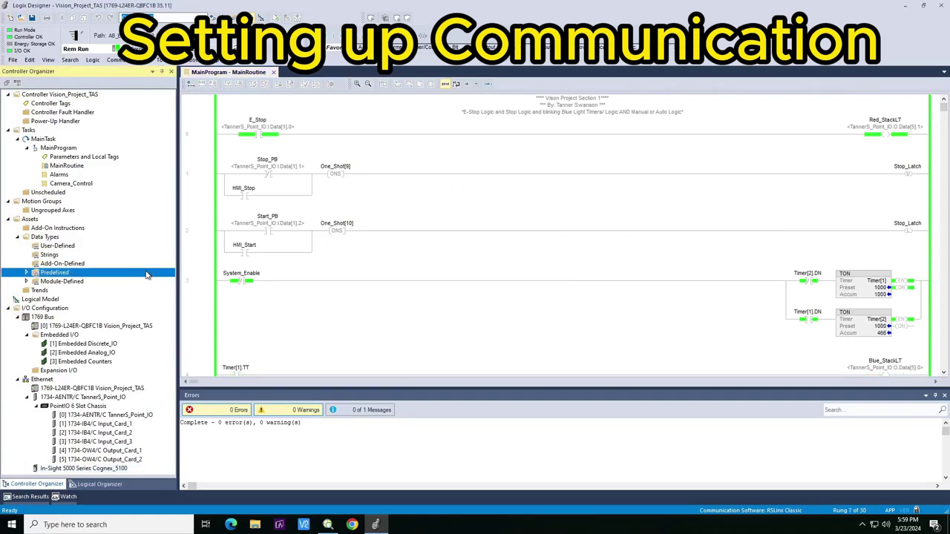
{"action": "left_click", "coordinate": [79, 468]}
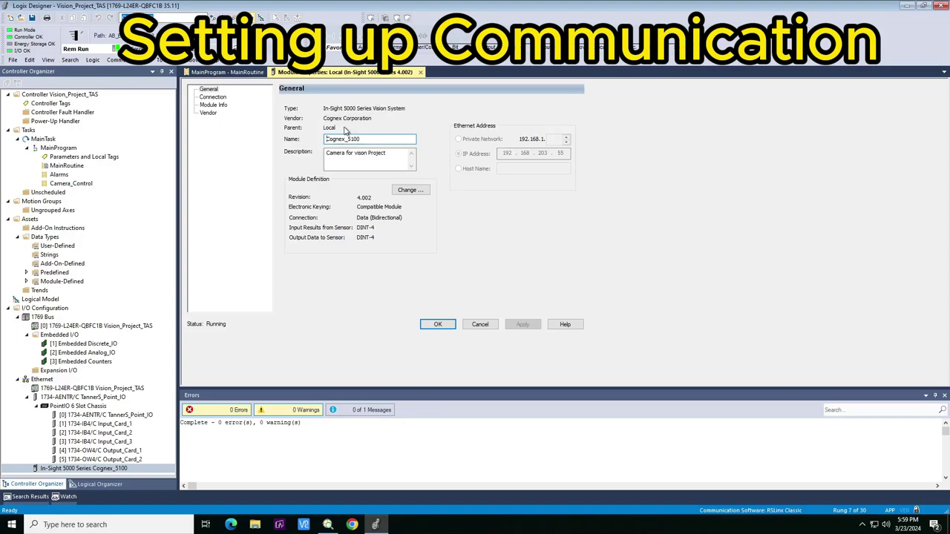
{"action": "left_click", "coordinate": [384, 156]}
{"action": "left_click", "coordinate": [409, 191]}
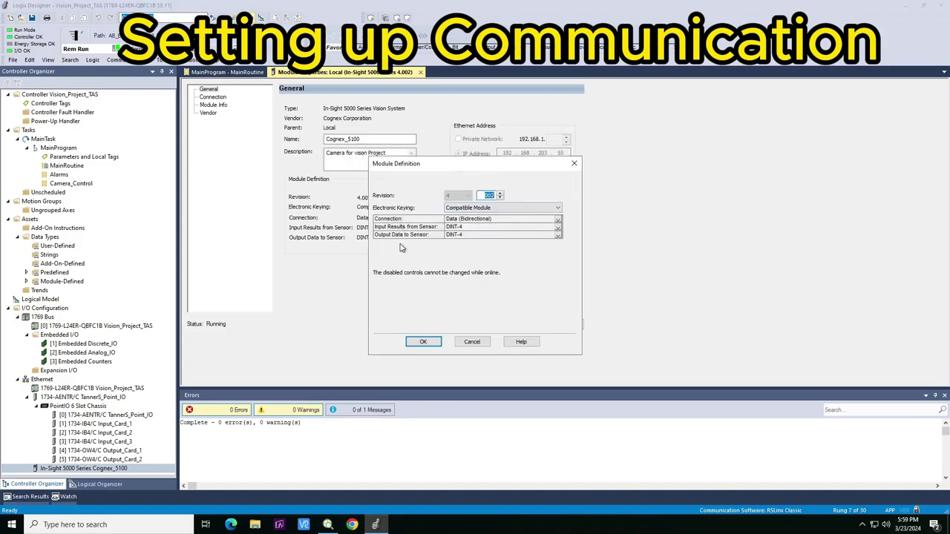
{"action": "left_click", "coordinate": [420, 341]}
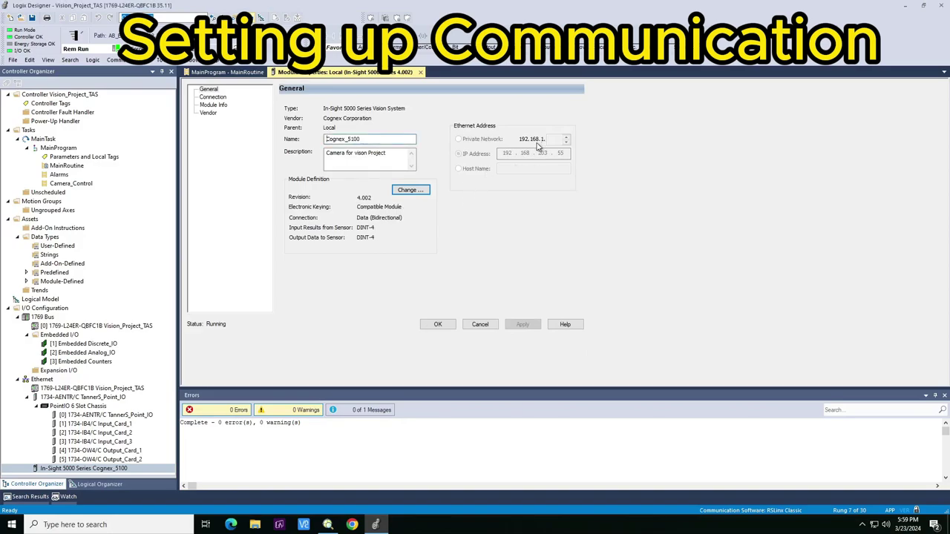
{"action": "left_click", "coordinate": [447, 323]}
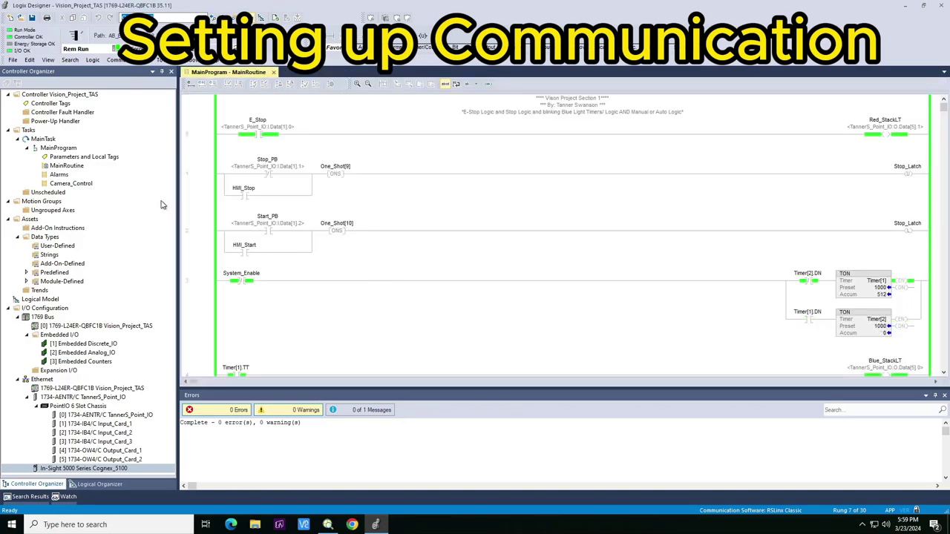
Step: Review the Camera_Control routine, then scroll MainRoutine to the PASS contact on rung 17
{"action": "double_click", "coordinate": [71, 183]}
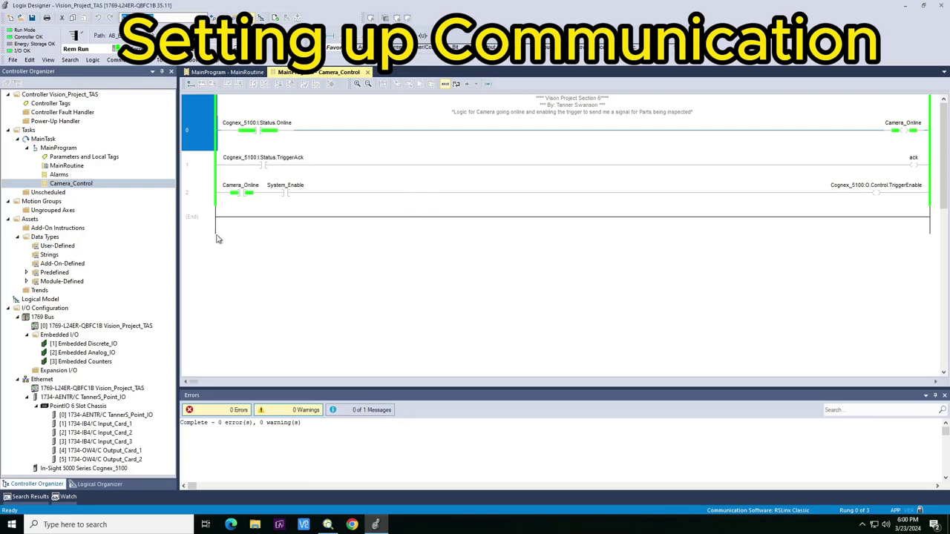
{"action": "double_click", "coordinate": [113, 166]}
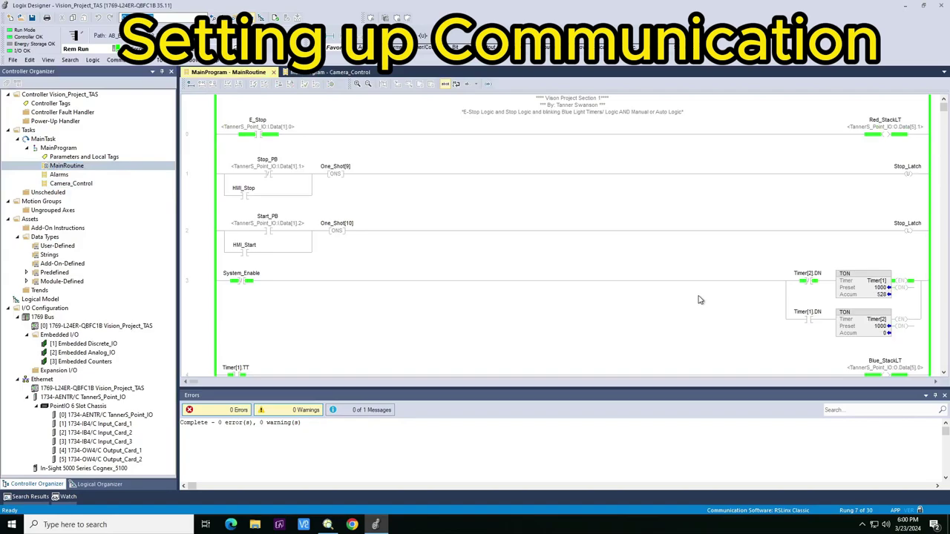
{"action": "scroll", "coordinate": [697, 304], "scroll_direction": "down", "scroll_amount": 10}
{"action": "scroll", "coordinate": [732, 311], "scroll_direction": "down", "scroll_amount": 10}
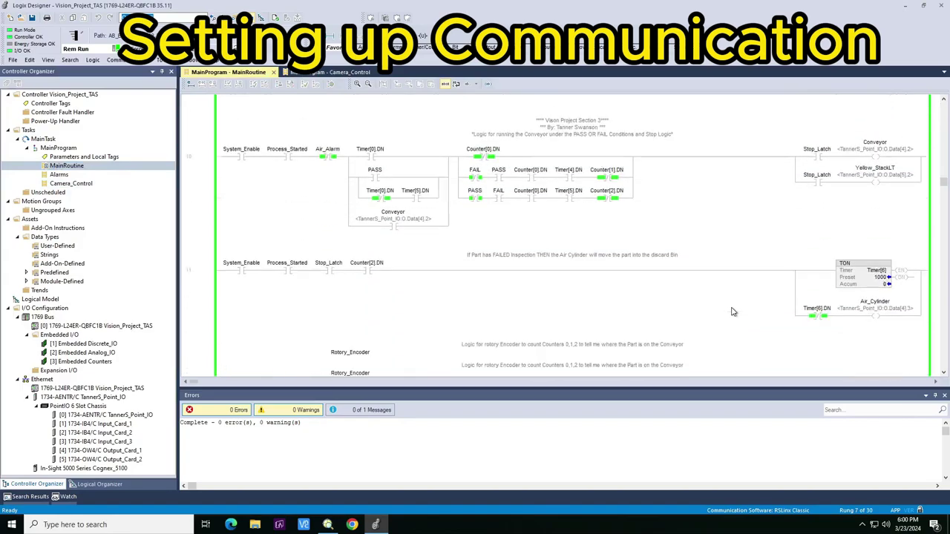
{"action": "scroll", "coordinate": [732, 315], "scroll_direction": "down", "scroll_amount": 10}
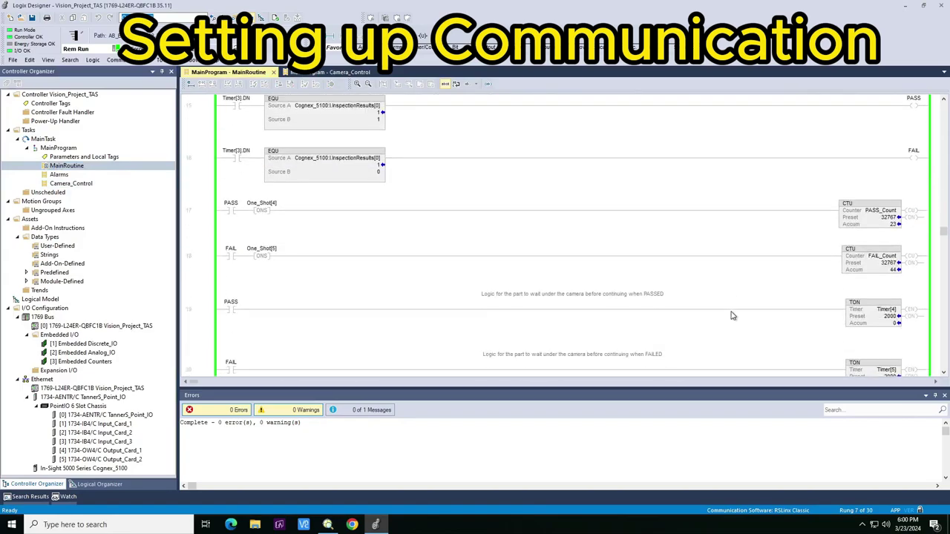
{"action": "scroll", "coordinate": [730, 317], "scroll_direction": "up", "scroll_amount": 5}
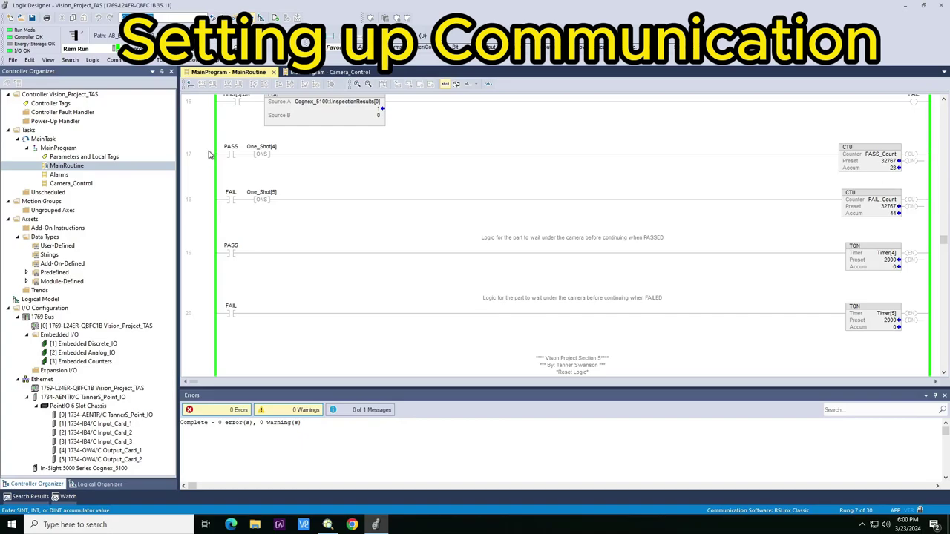
{"action": "left_click", "coordinate": [232, 155]}
{"action": "scroll", "coordinate": [428, 191], "scroll_direction": "up", "scroll_amount": 3}
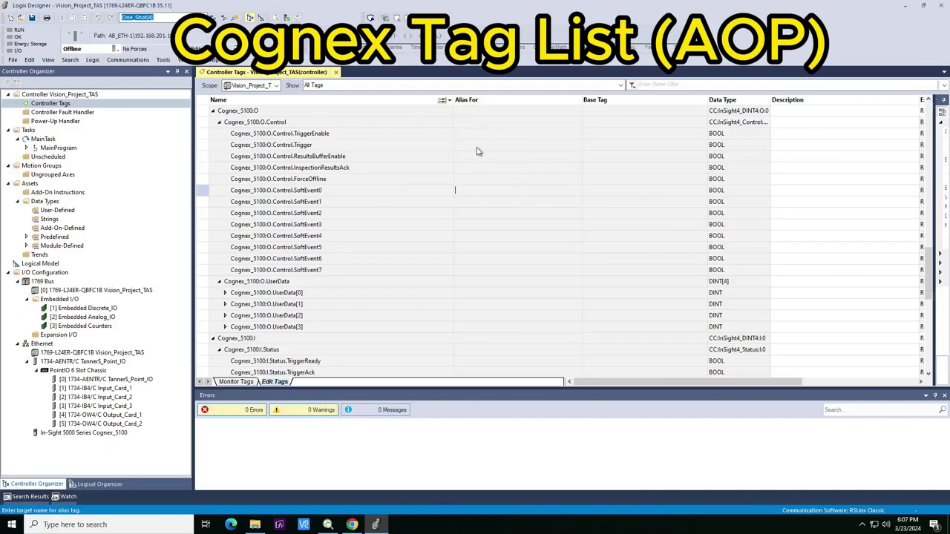
Step: Scroll the Cognex_5100 tags down to InspectionResults, then switch to the integration guide in Chrome
{"action": "scroll", "coordinate": [478, 255], "scroll_direction": "down", "scroll_amount": 2}
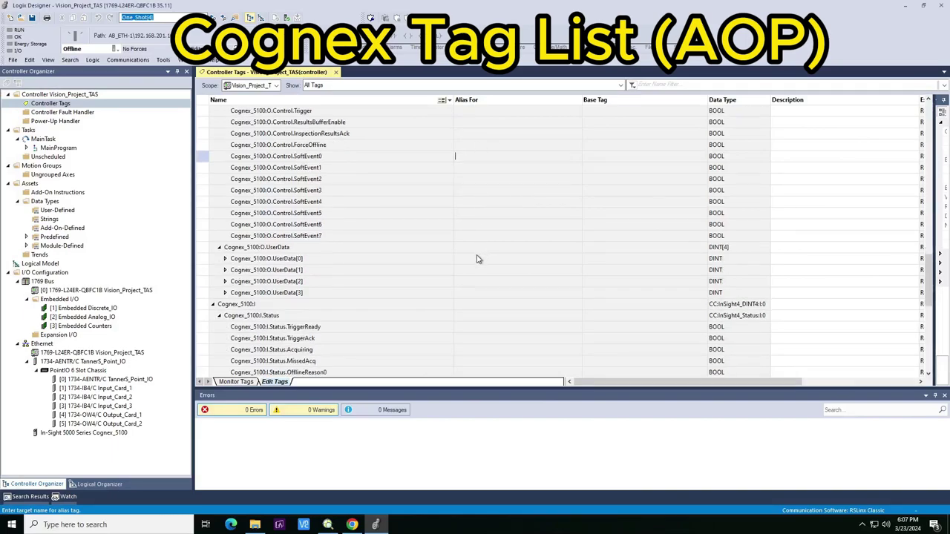
{"action": "scroll", "coordinate": [477, 258], "scroll_direction": "down", "scroll_amount": 5}
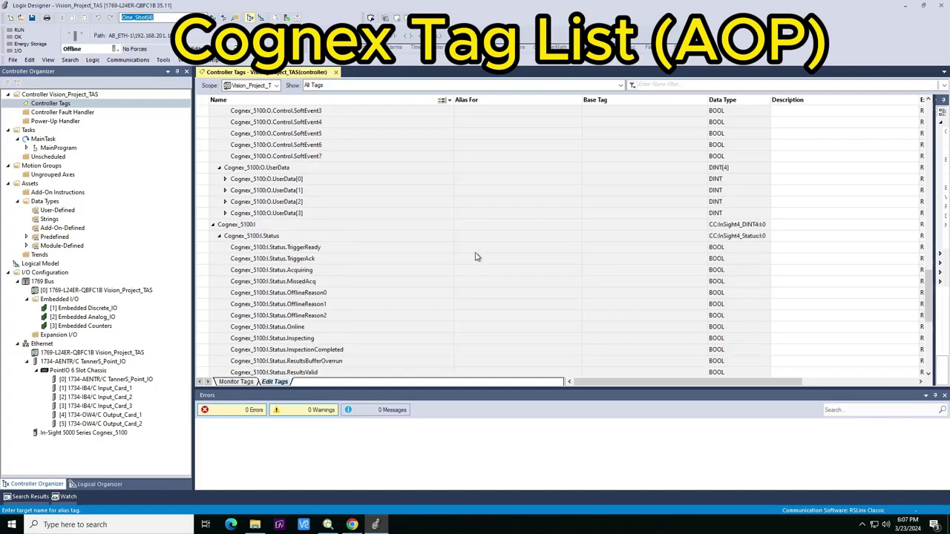
{"action": "scroll", "coordinate": [477, 257], "scroll_direction": "down", "scroll_amount": 4}
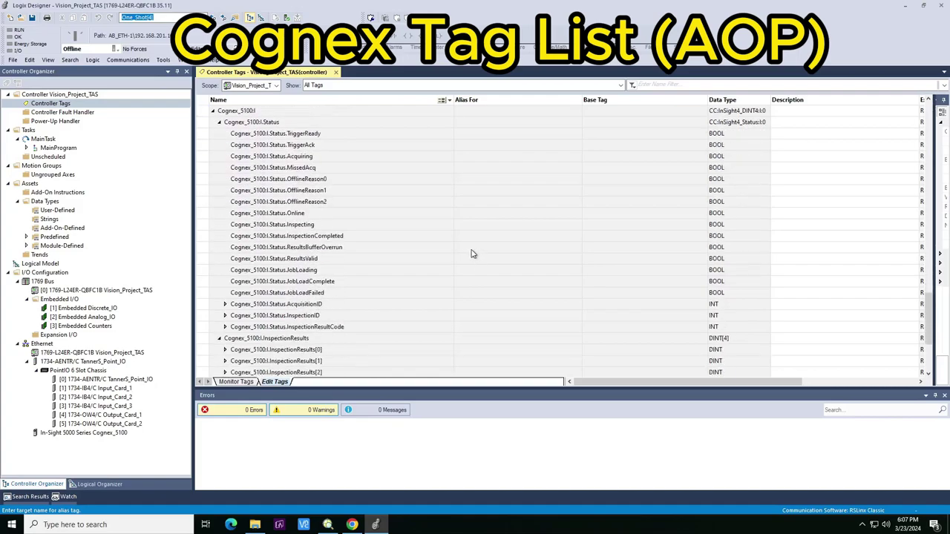
{"action": "scroll", "coordinate": [471, 253], "scroll_direction": "down", "scroll_amount": 2}
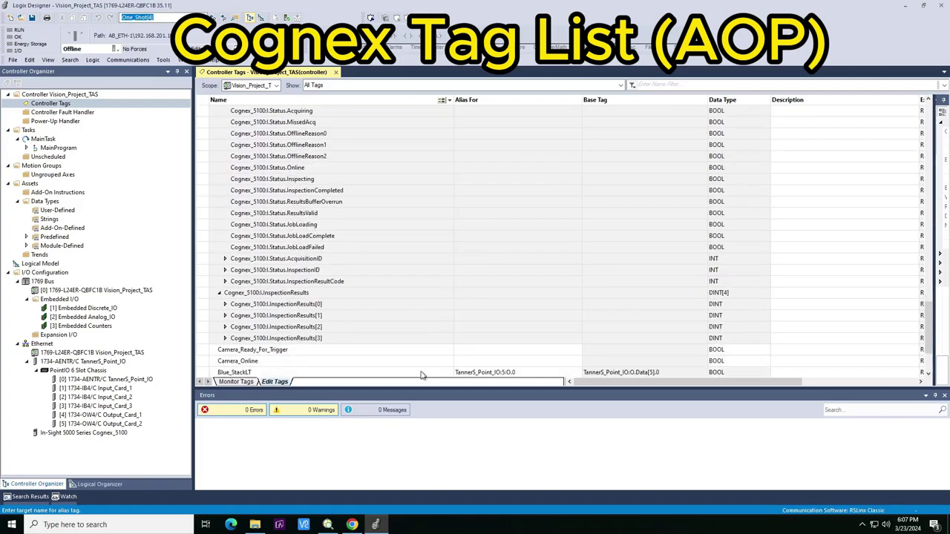
{"action": "left_click", "coordinate": [352, 525]}
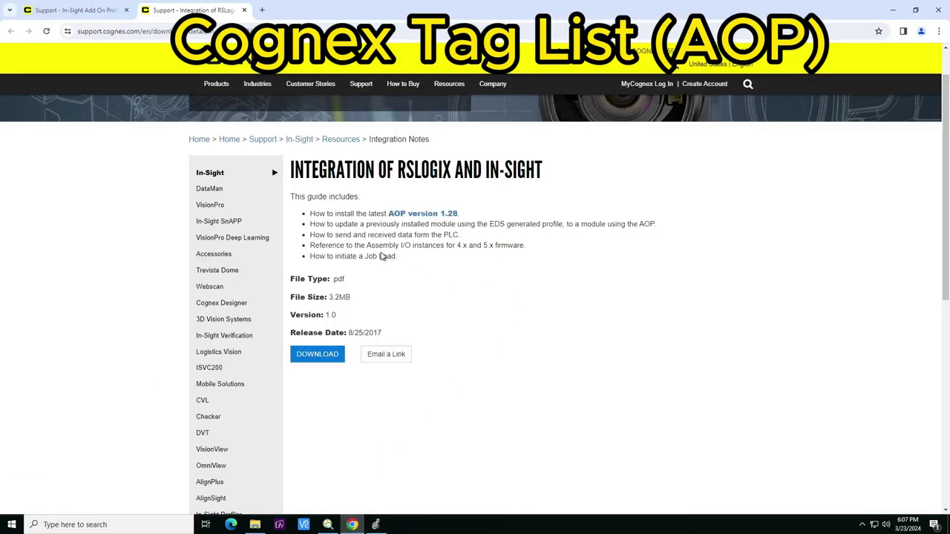
Step: Highlight the guide's notes on sending PLC data and Assembly I/O instances firmware
{"action": "left_click_drag", "start_coordinate": [316, 238], "coordinate": [470, 240]}
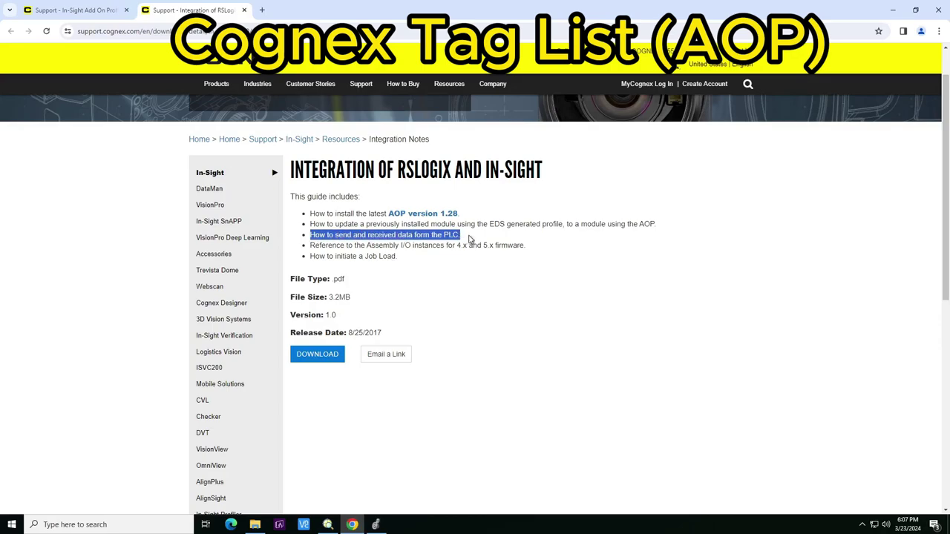
{"action": "left_click", "coordinate": [457, 279]}
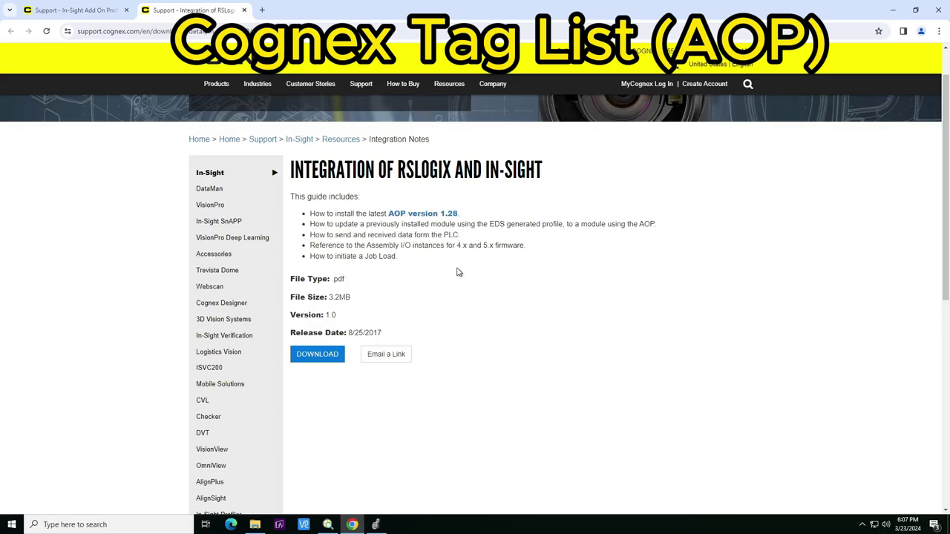
{"action": "left_click_drag", "start_coordinate": [434, 252], "coordinate": [534, 247]}
{"action": "left_click", "coordinate": [473, 278]}
Step: On the In-Sight Add On Profile page, highlight the supported In-Sight systems and scroll toward Download
{"action": "left_click", "coordinate": [104, 12]}
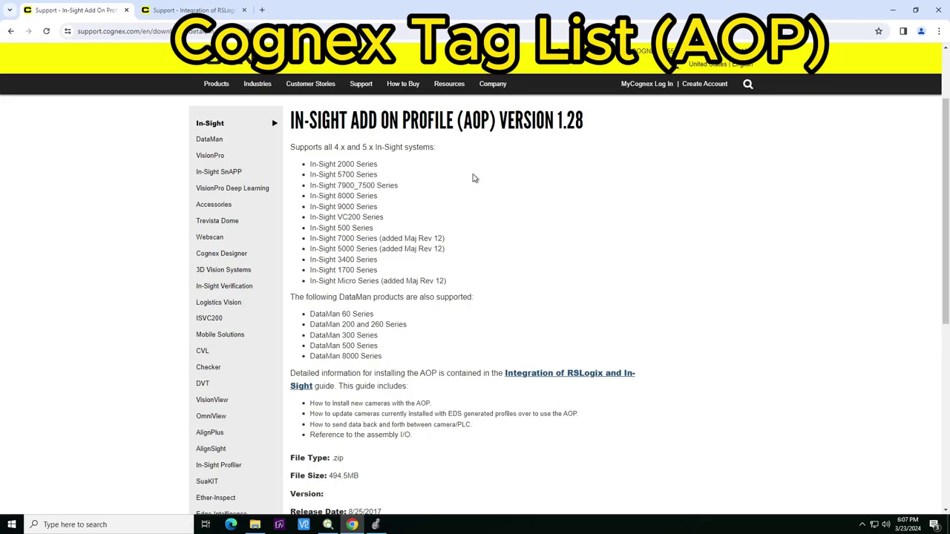
{"action": "left_click_drag", "start_coordinate": [291, 148], "coordinate": [449, 155]}
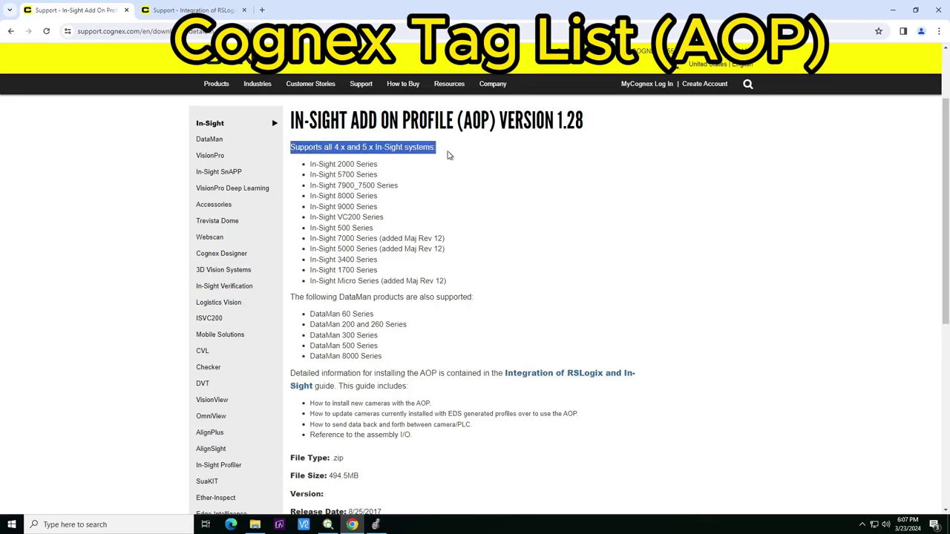
{"action": "triple_click", "coordinate": [604, 195]}
{"action": "left_click", "coordinate": [621, 207]}
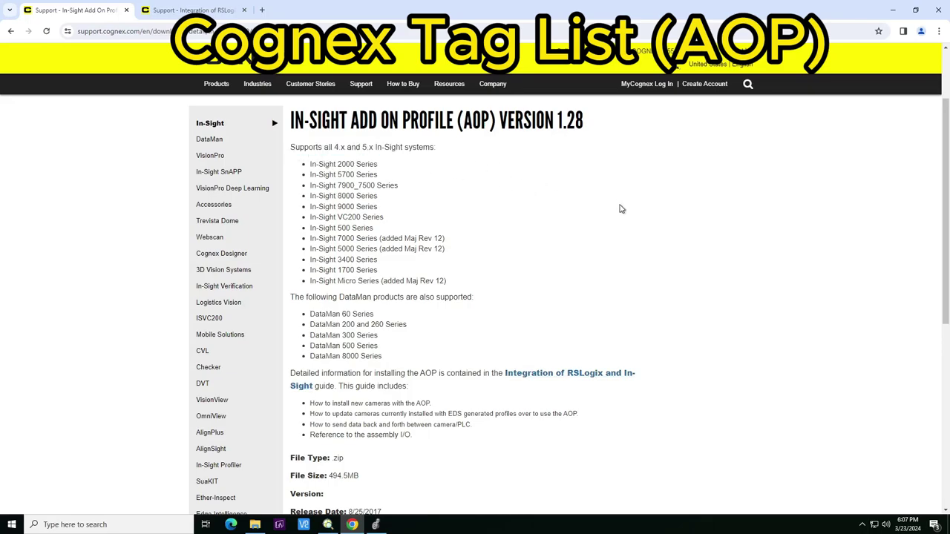
{"action": "scroll", "coordinate": [620, 209], "scroll_direction": "down", "scroll_amount": 2}
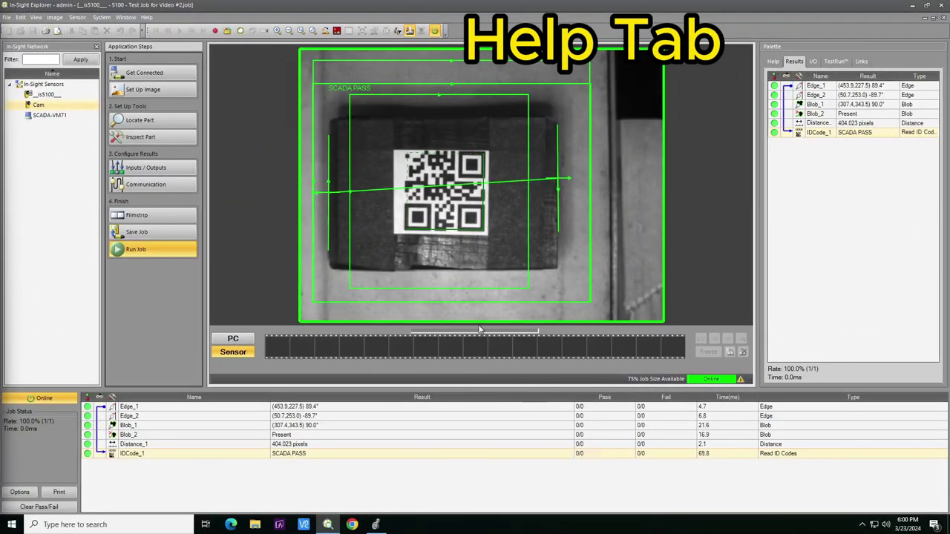
{"action": "left_click", "coordinate": [146, 17]}
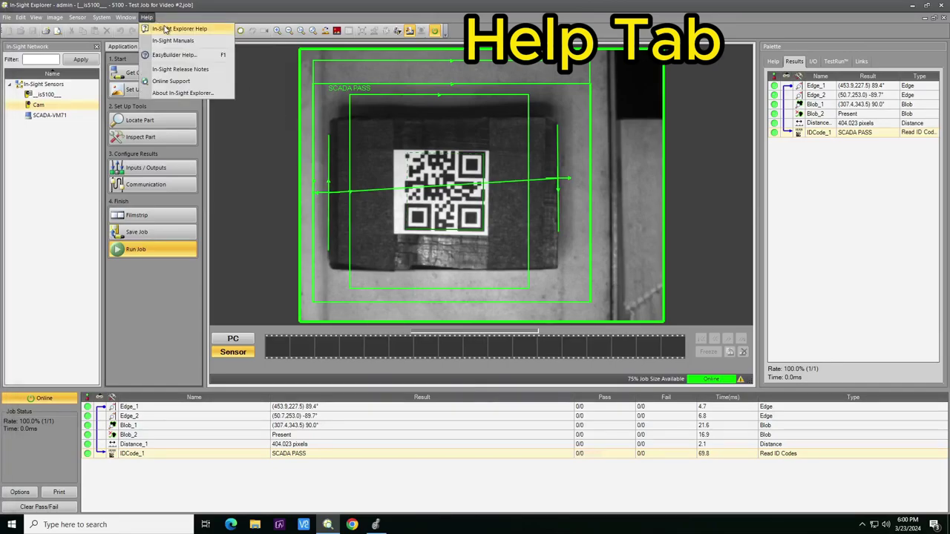
{"action": "left_click", "coordinate": [165, 28]}
{"action": "scroll", "coordinate": [222, 117], "scroll_direction": "down", "scroll_amount": 3}
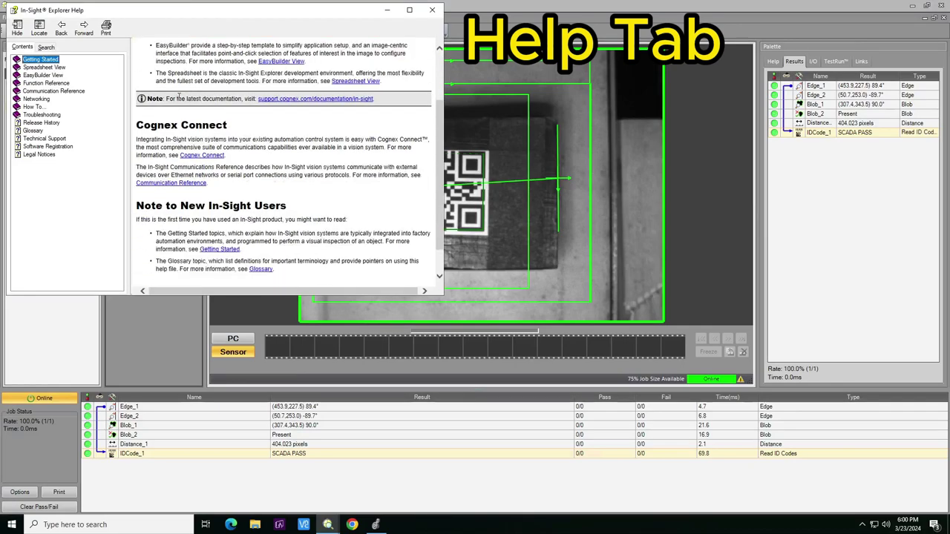
{"action": "left_click", "coordinate": [57, 68]}
{"action": "left_click", "coordinate": [54, 76]}
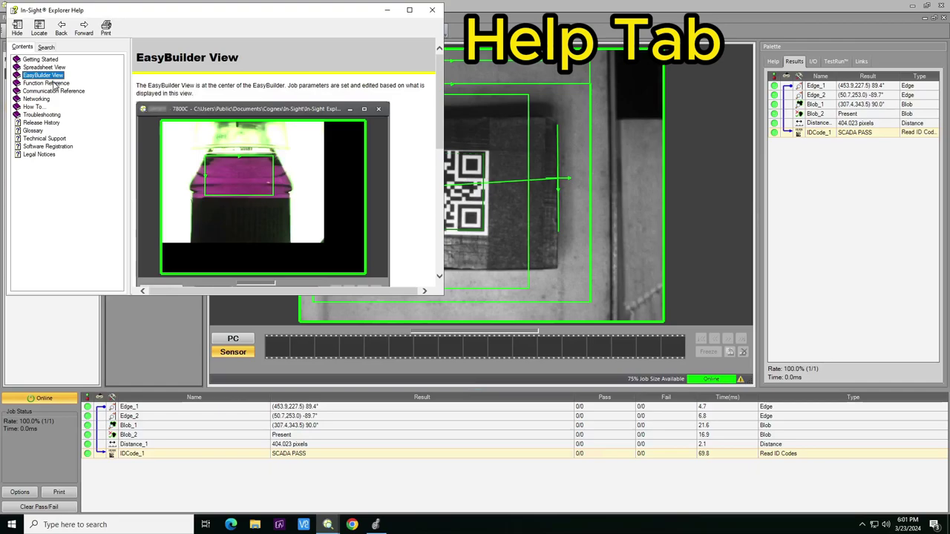
{"action": "left_click", "coordinate": [55, 83]}
{"action": "left_click", "coordinate": [54, 91]}
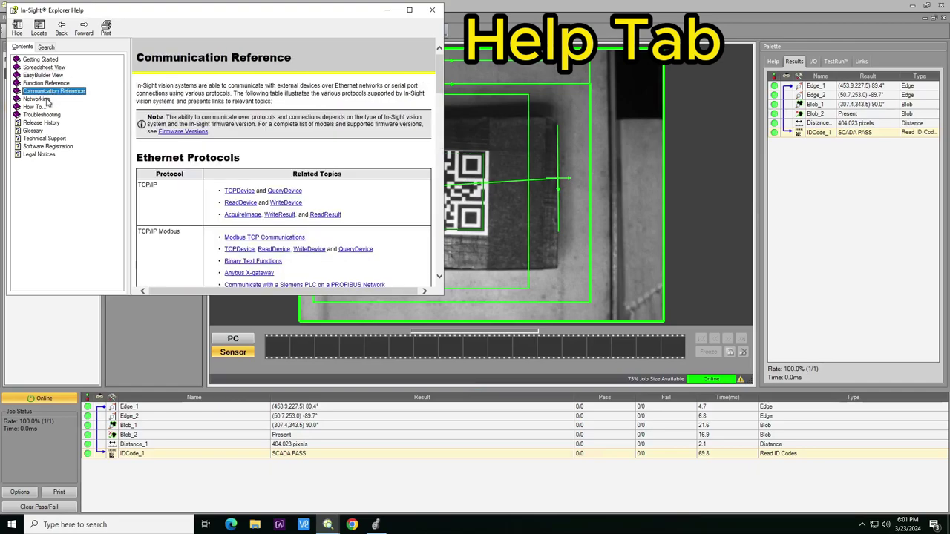
{"action": "left_click", "coordinate": [45, 100]}
{"action": "left_click", "coordinate": [35, 107]}
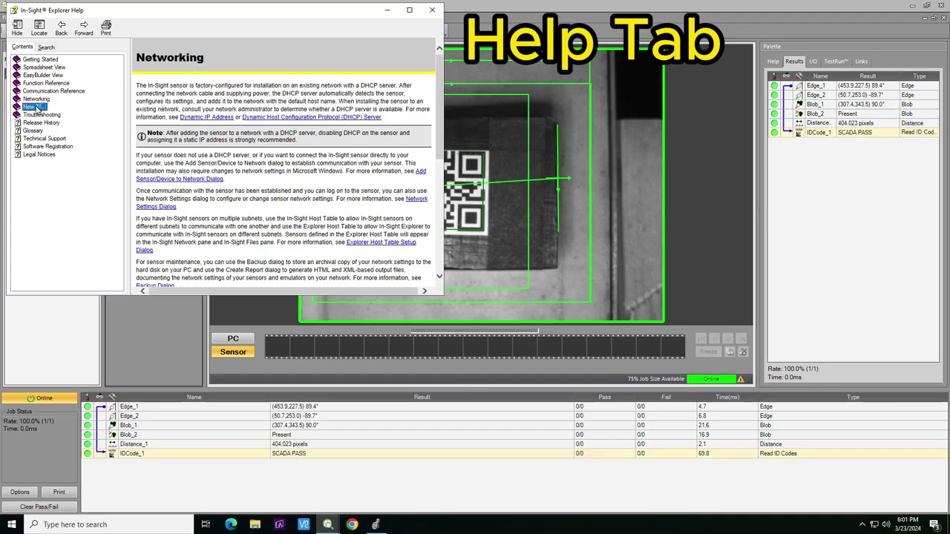
{"action": "scroll", "coordinate": [367, 142], "scroll_direction": "down", "scroll_amount": 3}
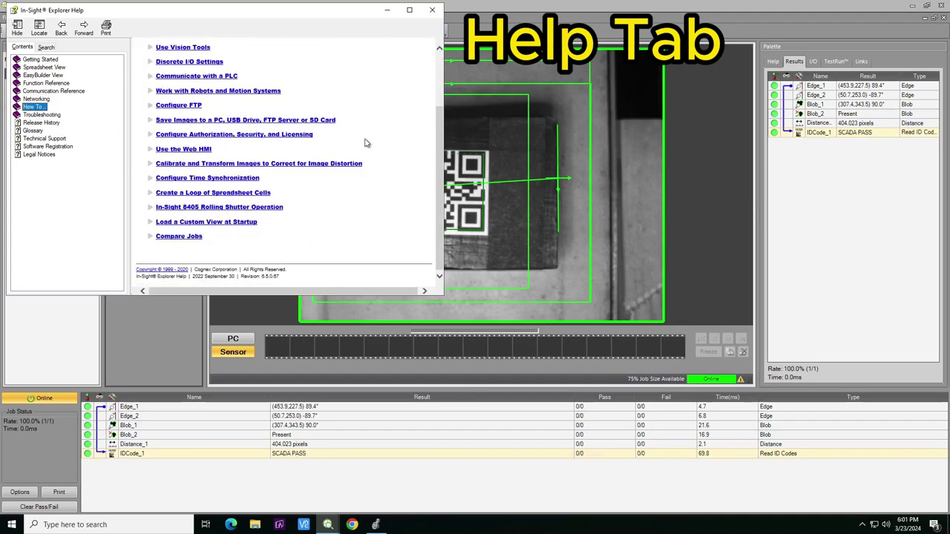
{"action": "left_click", "coordinate": [51, 116]}
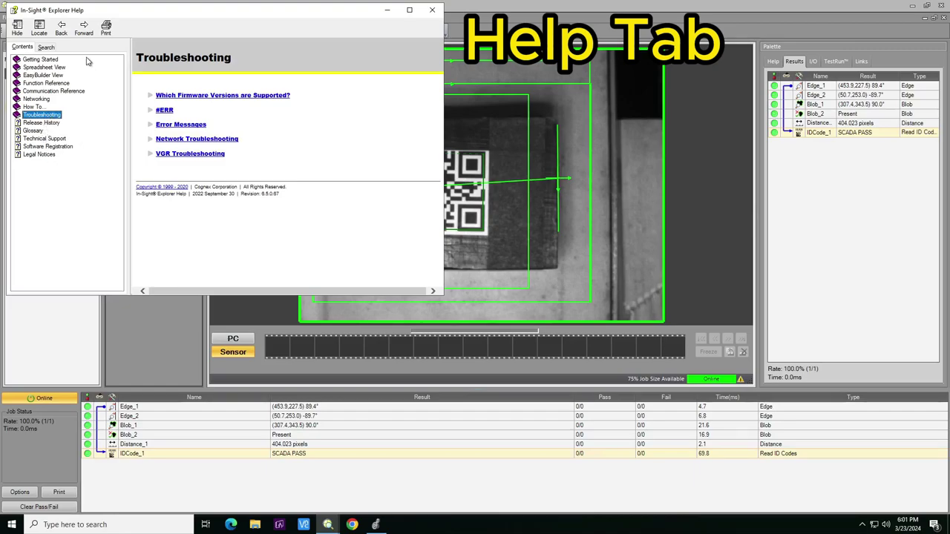
{"action": "left_click", "coordinate": [432, 9]}
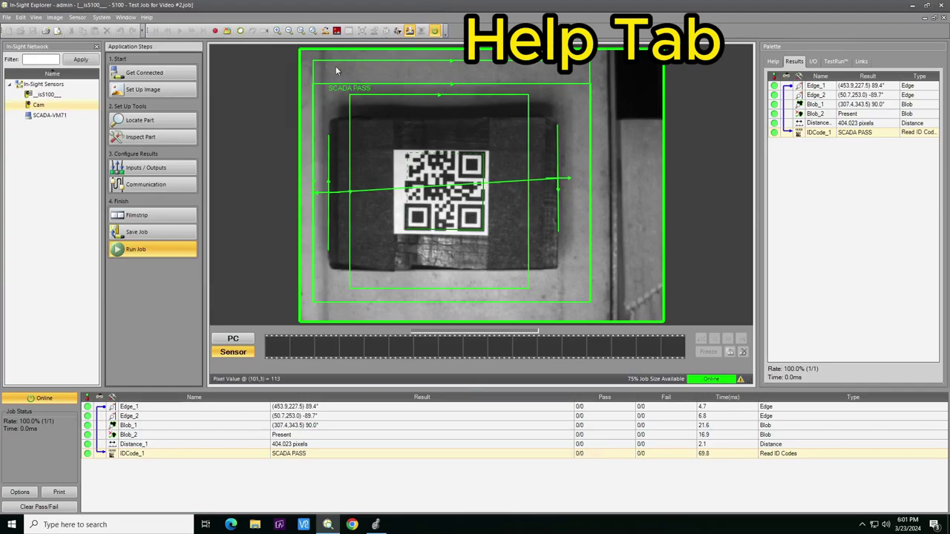